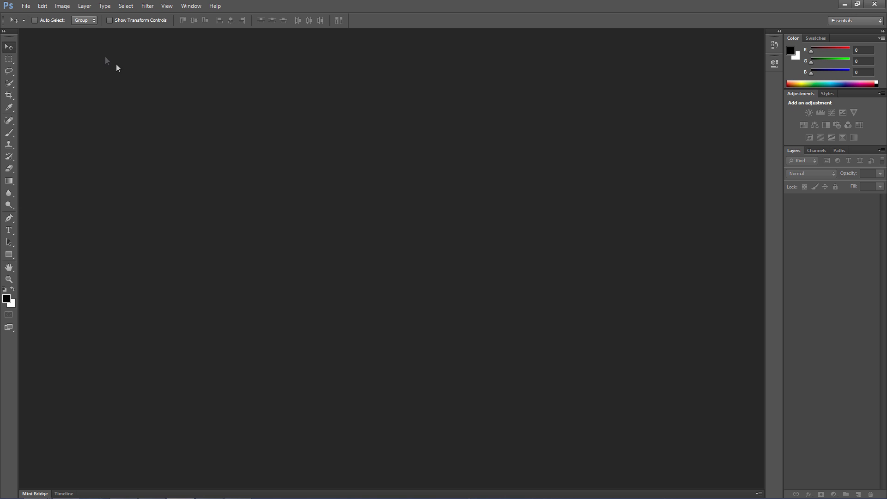
# Step: Create a new 1280 × 720 px, 300 ppi document with a white background
pyautogui.click(26, 6)
pyautogui.click(33, 16)
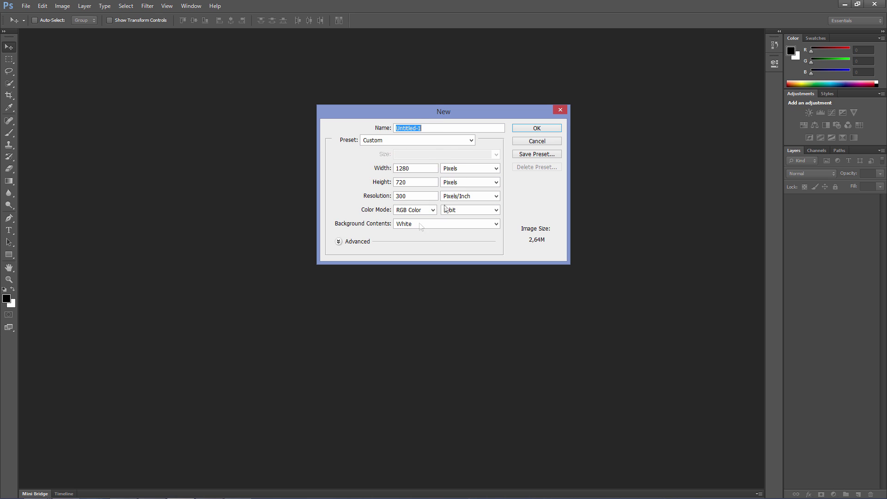
pyautogui.click(532, 129)
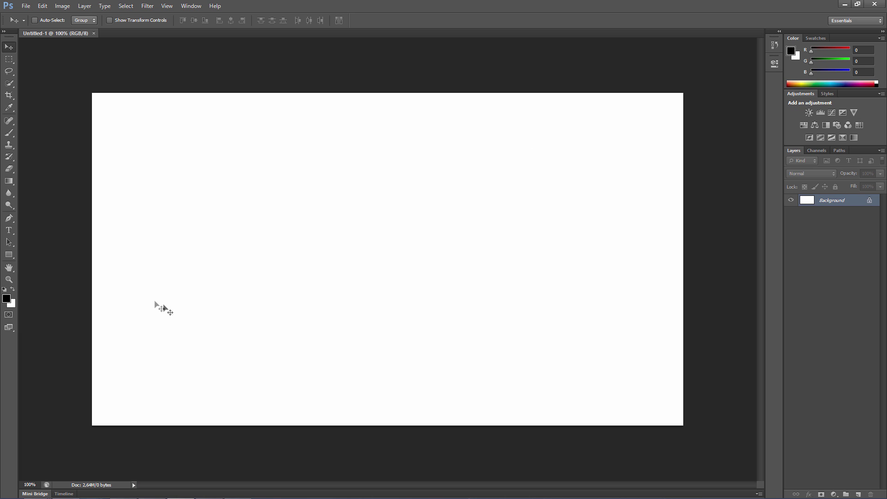
# Step: Set the Gradient tool's starting stop to deep blue RGB 20, 40, 220
pyautogui.click(9, 180)
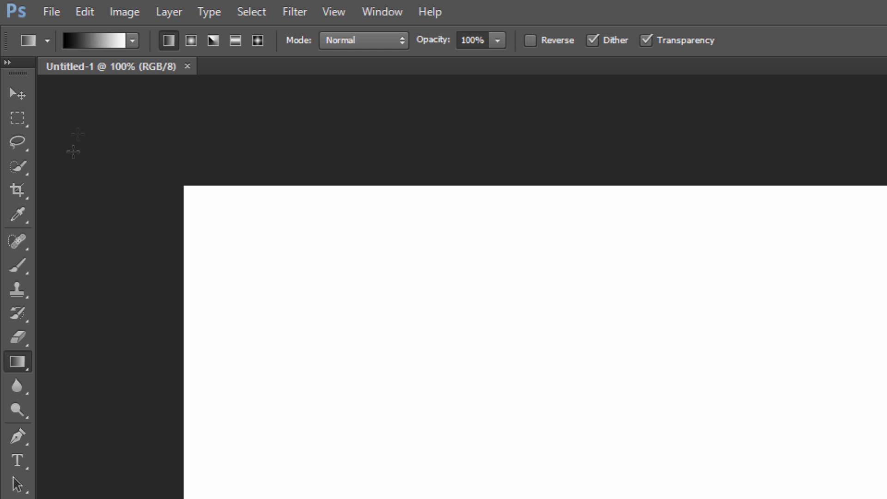
pyautogui.click(95, 41)
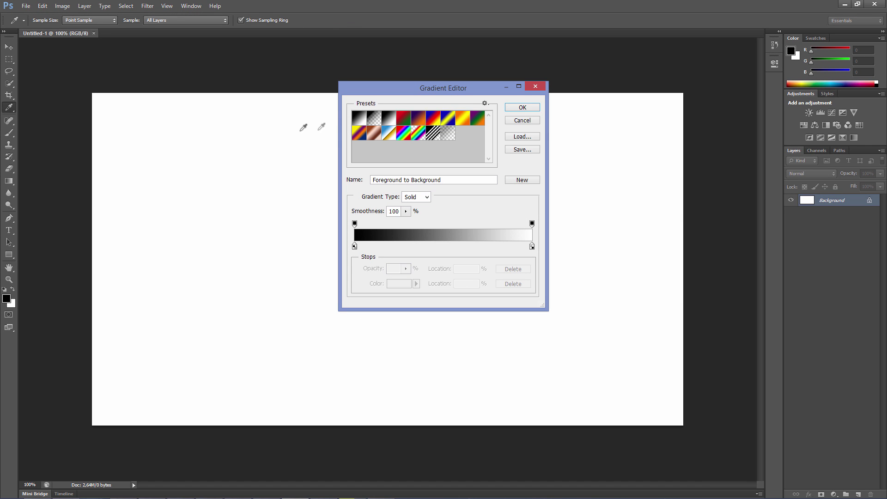
pyautogui.click(355, 247)
pyautogui.click(402, 286)
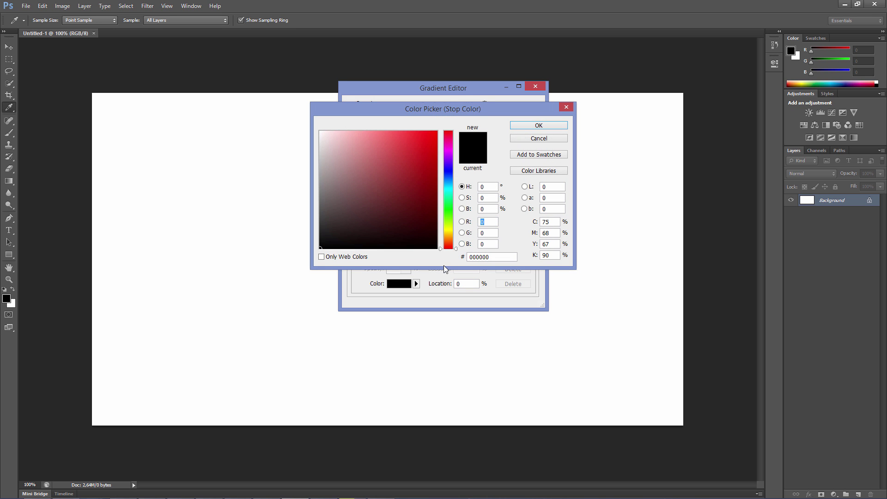
pyautogui.write('20')
pyautogui.press('Tab')
pyautogui.write('40')
pyautogui.press('Tab')
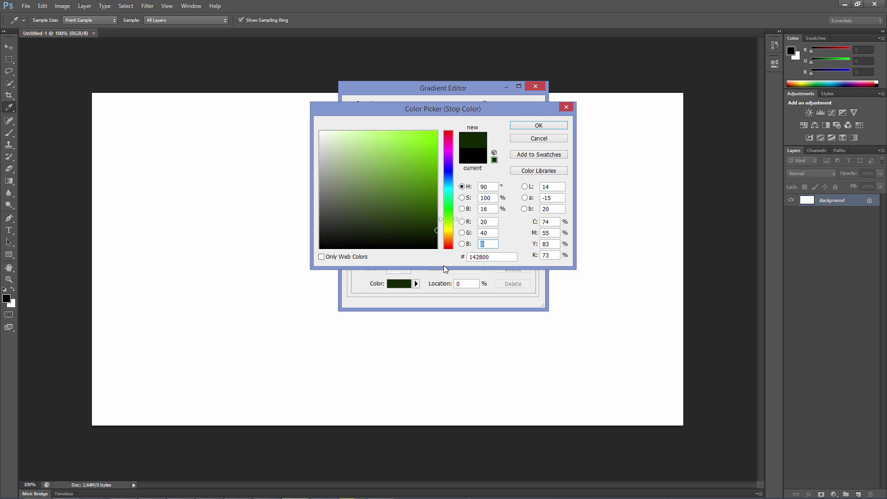
pyautogui.write('220')
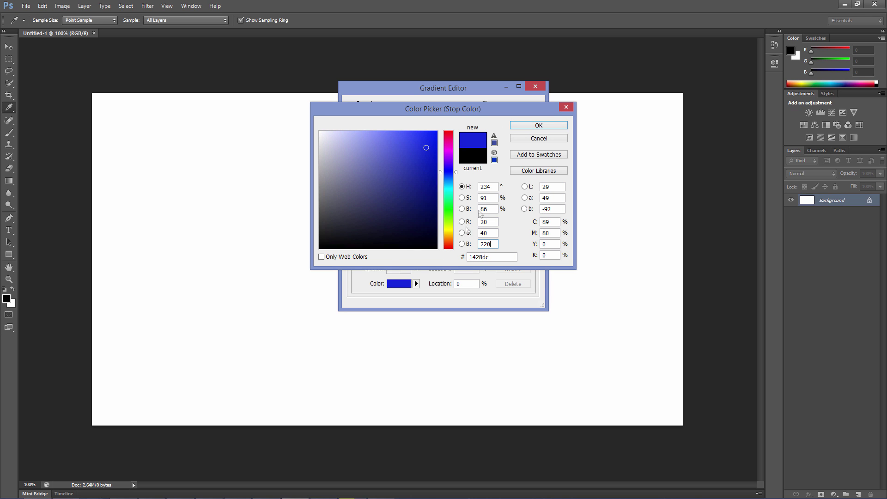
pyautogui.click(537, 125)
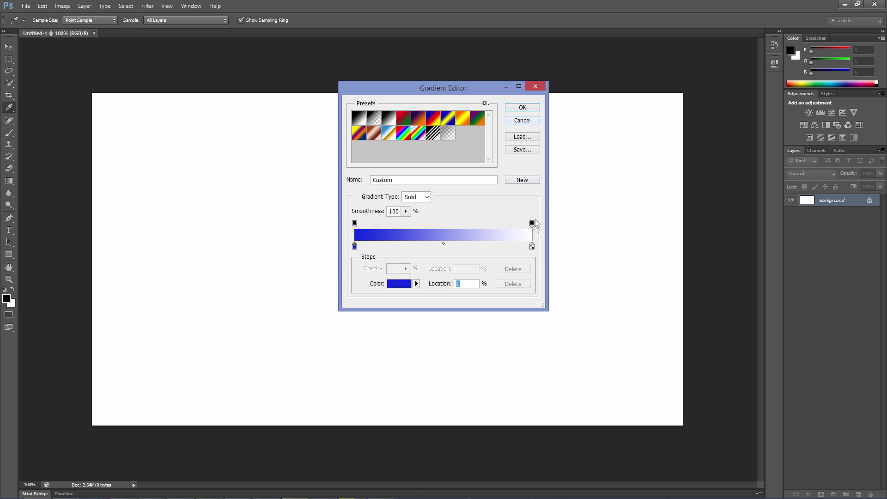
# Step: Set the ending stop to grey RGB 150, 150, 150 and drag the gradient top to bottom
pyautogui.click(532, 247)
pyautogui.click(401, 285)
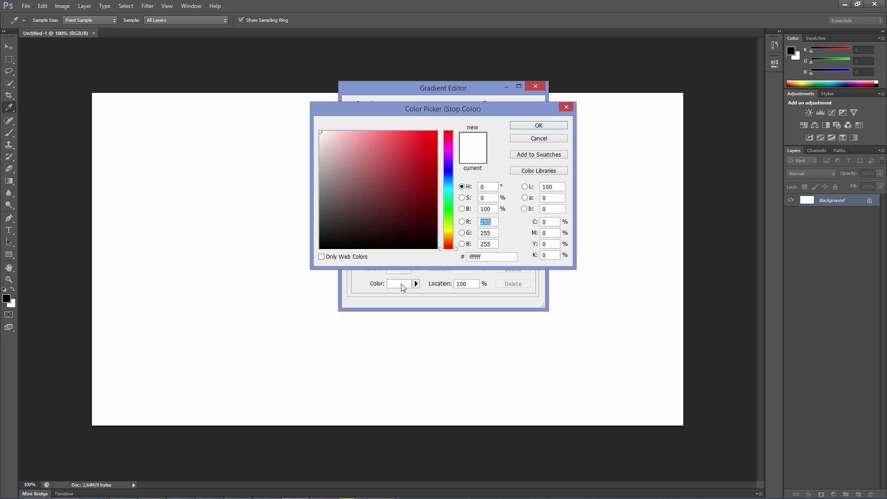
pyautogui.write('150')
pyautogui.press('Tab')
pyautogui.write('150')
pyautogui.press('Tab')
pyautogui.write('150')
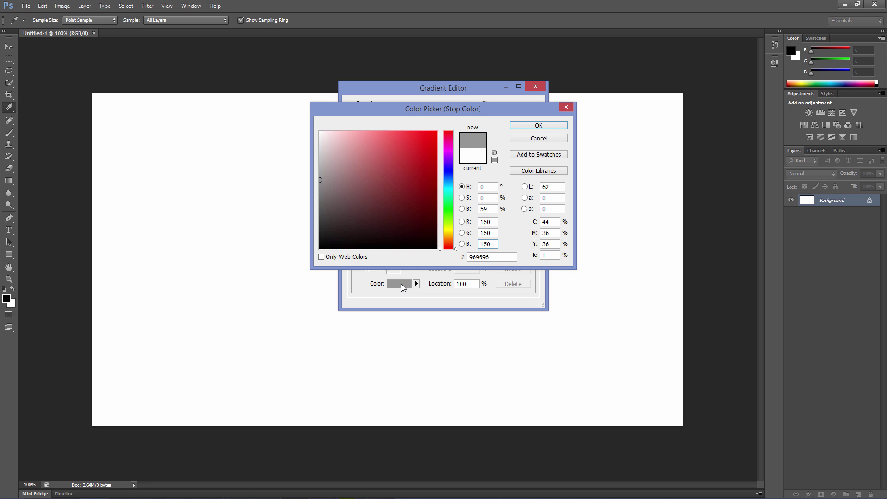
pyautogui.click(525, 126)
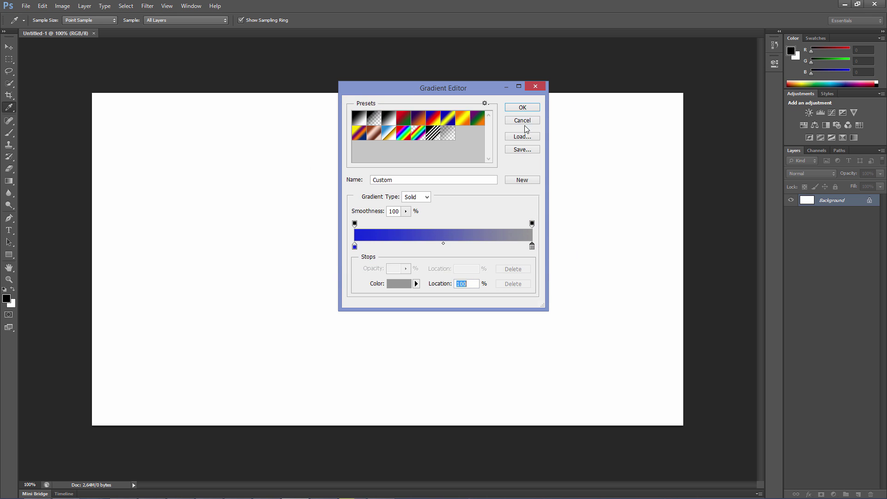
pyautogui.click(529, 107)
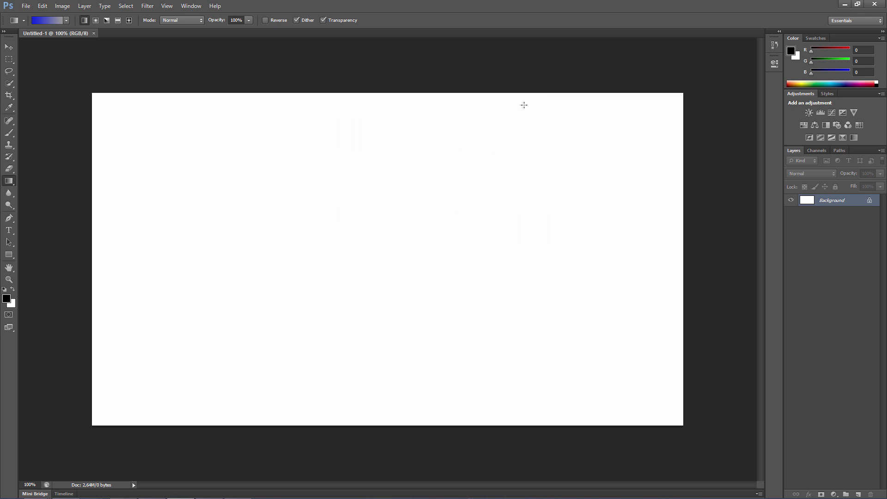
pyautogui.moveTo(392, 86)
pyautogui.mouseDown()
pyautogui.moveTo(407, 441)
pyautogui.moveTo(403, 434)
pyautogui.mouseUp()
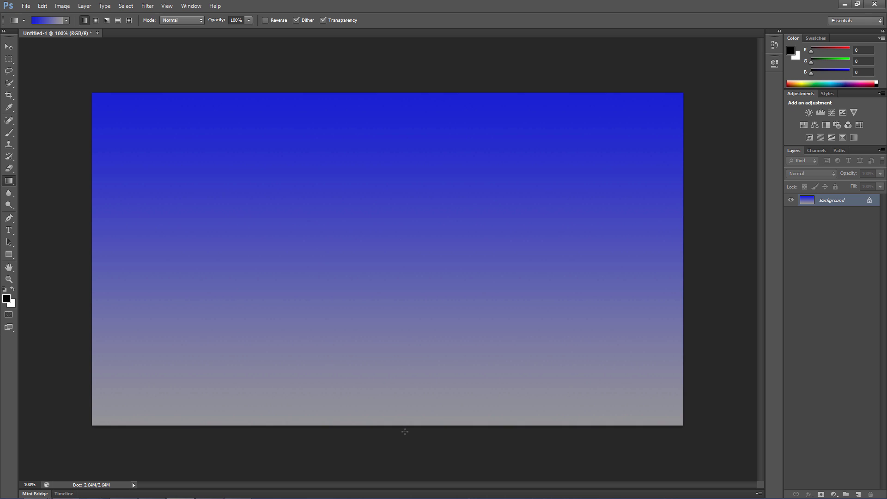
pyautogui.click(9, 230)
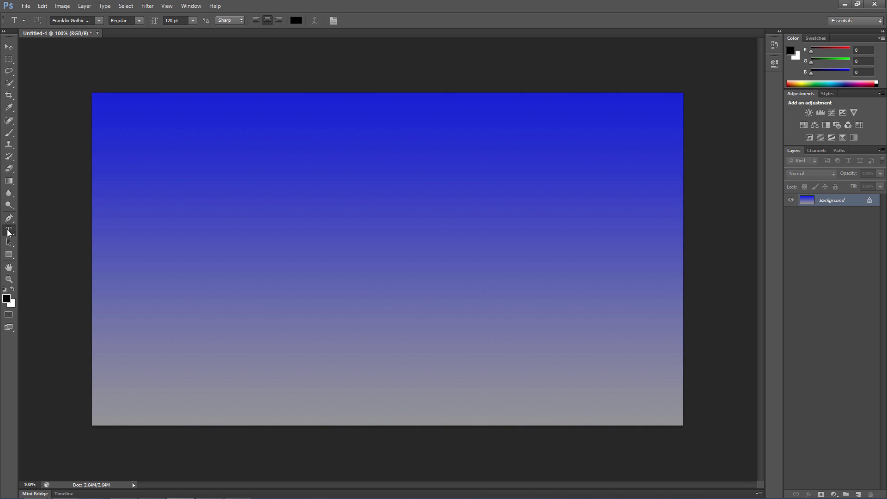
# Step: Type ICE on the canvas in Franklin Gothic Heavy and commit it
pyautogui.click(99, 21)
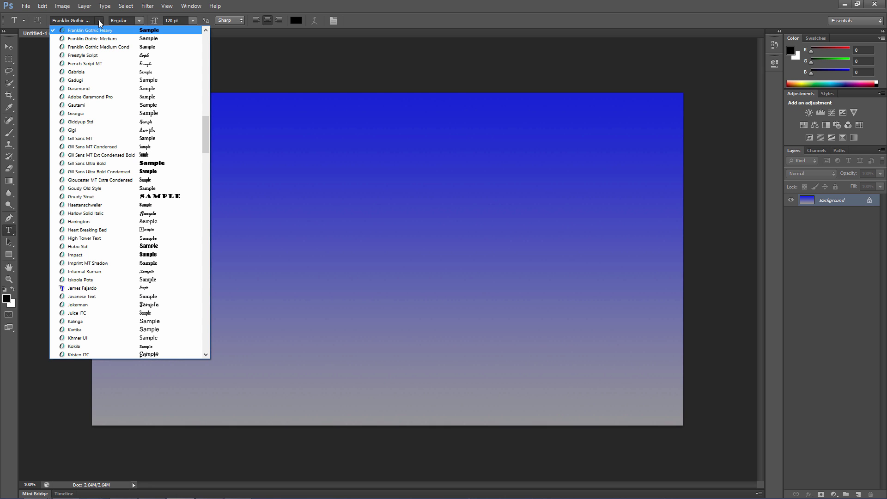
pyautogui.click(103, 31)
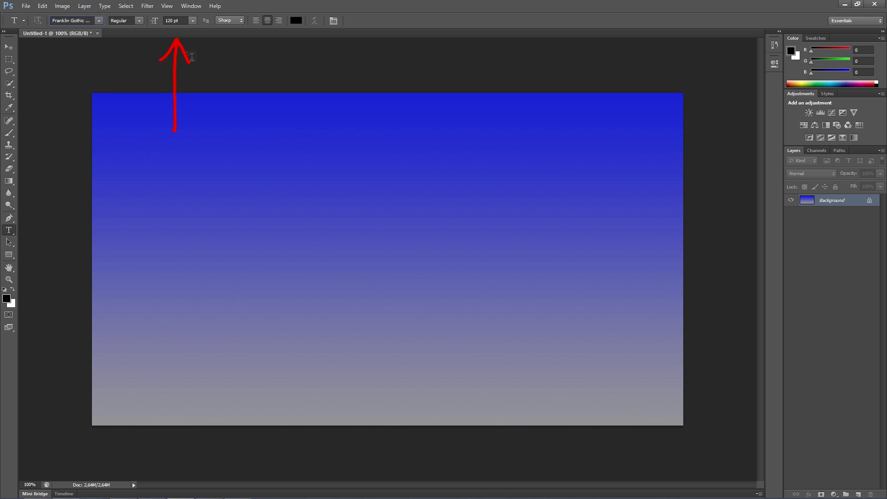
pyautogui.click(245, 294)
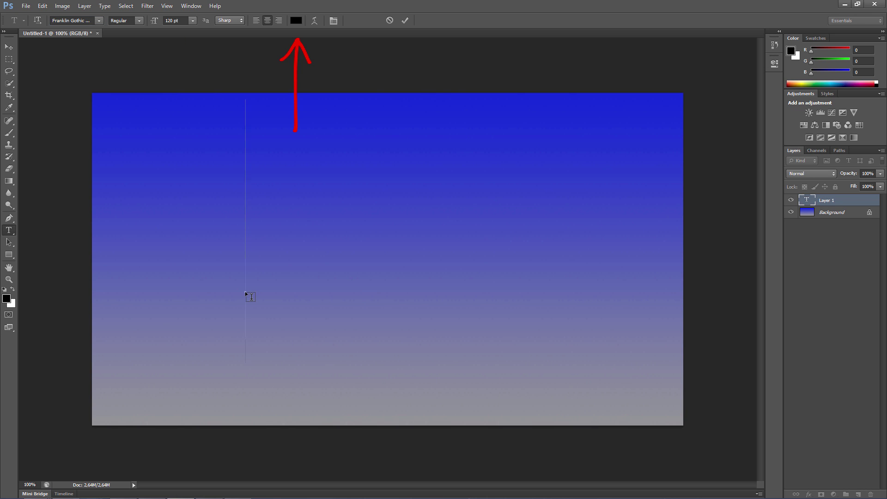
pyautogui.write('ICE')
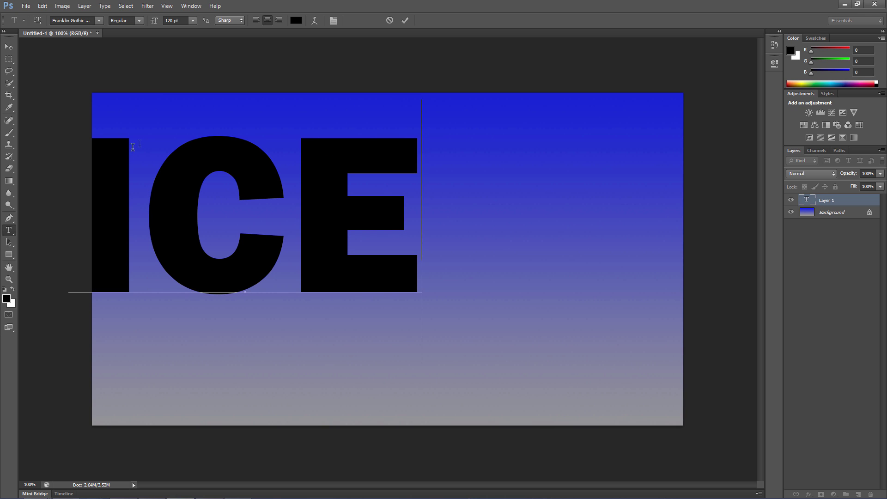
pyautogui.click(404, 20)
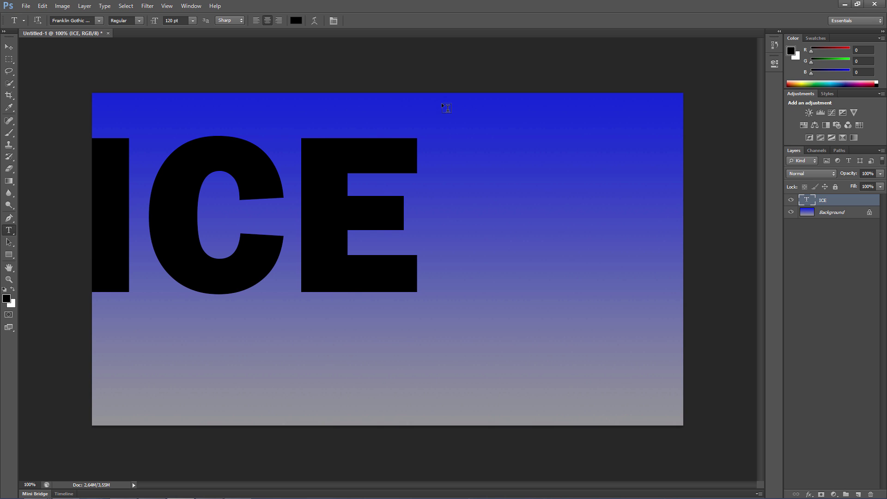
# Step: Centre the ICE text vertically and horizontally on the canvas, then deselect
pyautogui.hotkey('ctrl', 'a')
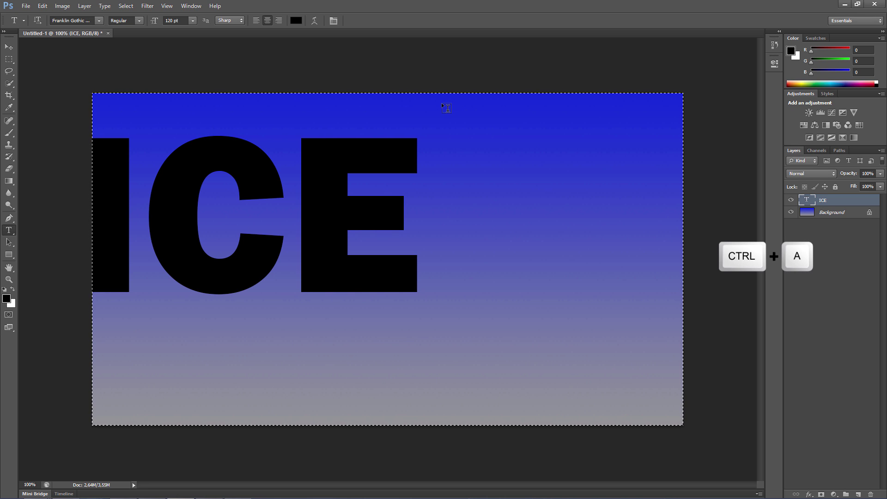
pyautogui.click(11, 47)
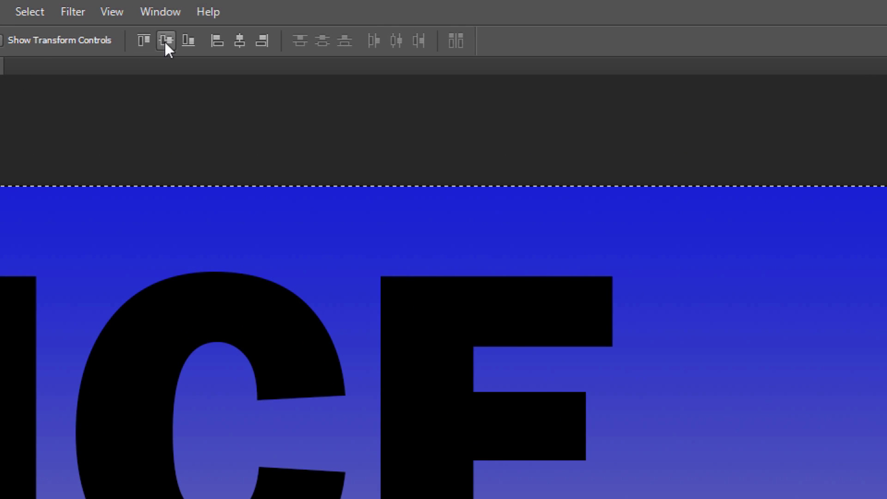
pyautogui.click(166, 42)
pyautogui.click(237, 35)
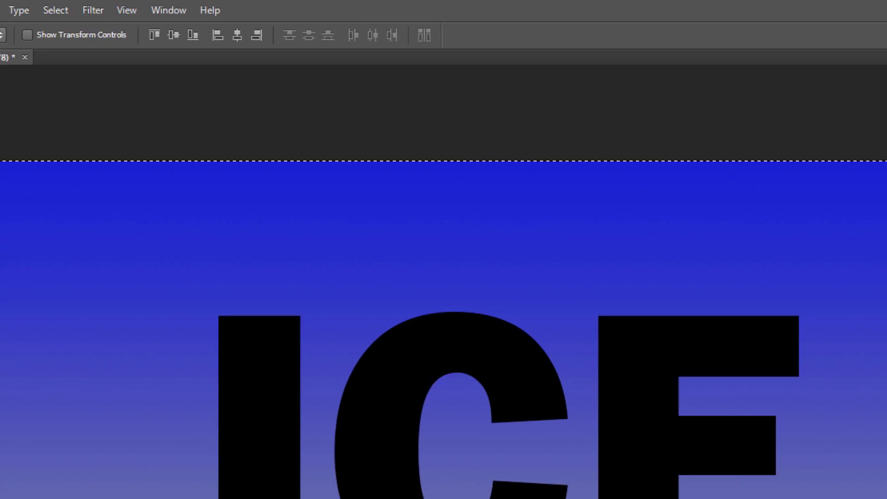
pyautogui.hotkey('ctrl', 'd')
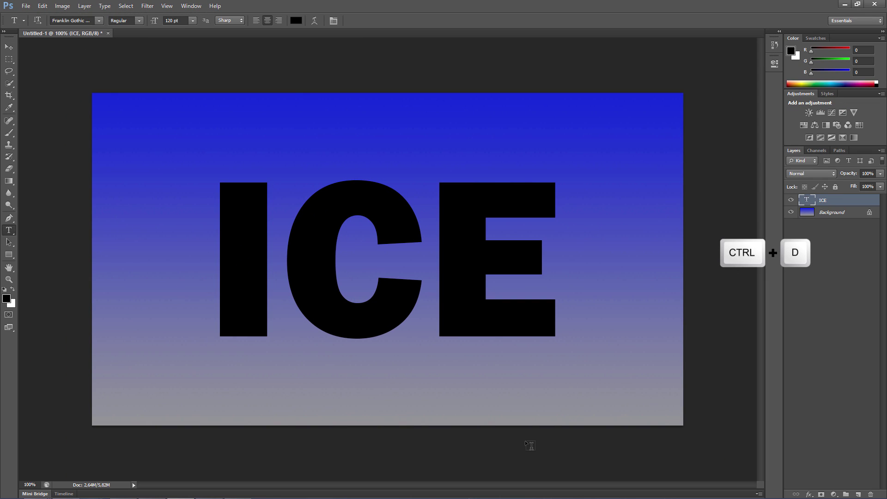
# Step: Rasterize ICE in Liquify and warp the edges of the I, C and E into wavy outlines
pyautogui.click(147, 6)
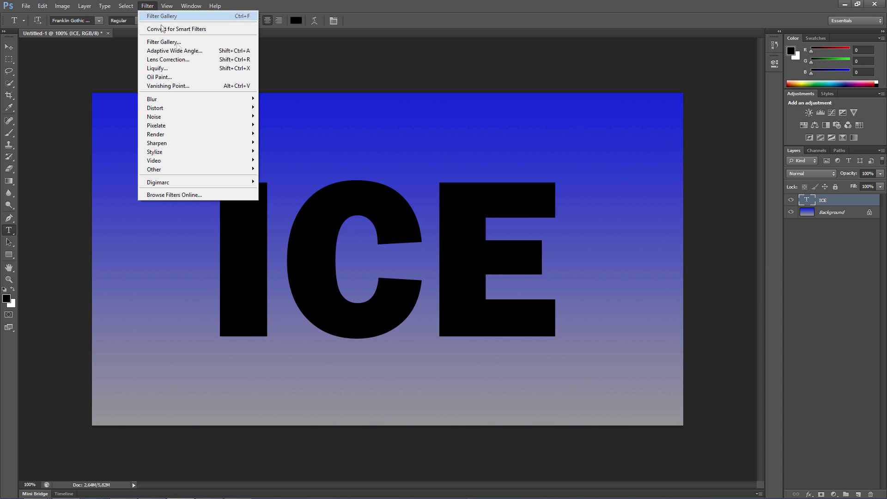
pyautogui.click(194, 69)
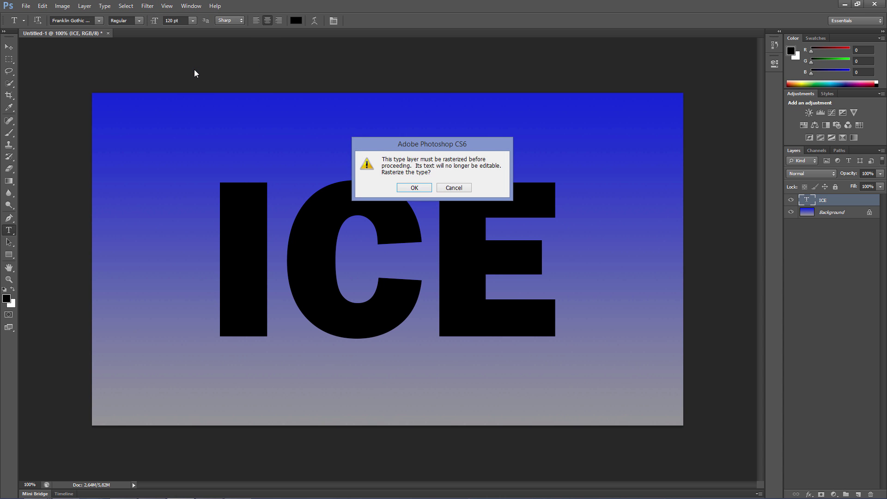
pyautogui.click(411, 189)
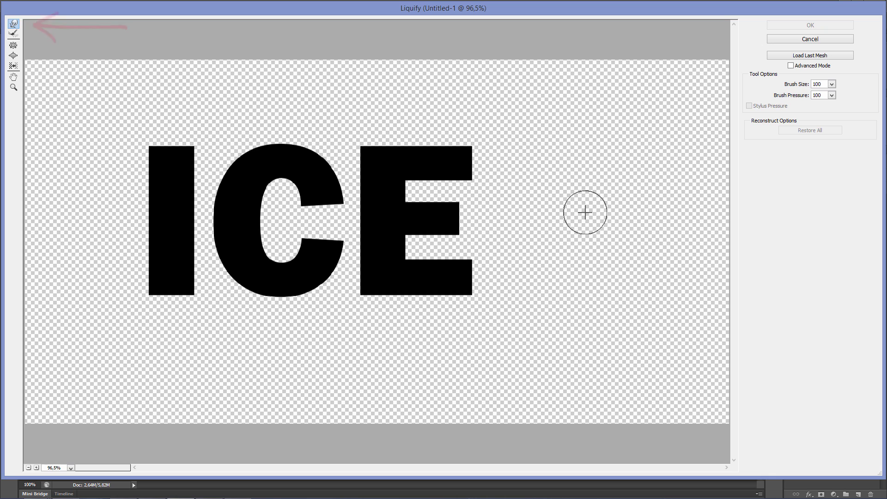
pyautogui.moveTo(170, 156)
pyautogui.mouseDown()
pyautogui.moveTo(156, 180)
pyautogui.moveTo(153, 260)
pyautogui.mouseUp()
pyautogui.moveTo(204, 192); pyautogui.dragTo(198, 214)
pyautogui.moveTo(164, 291); pyautogui.dragTo(174, 298)
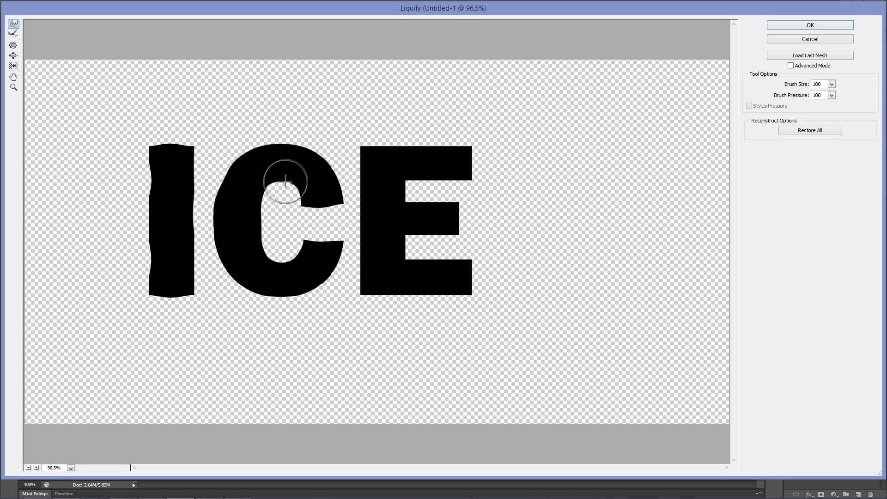
pyautogui.moveTo(274, 147)
pyautogui.mouseDown()
pyautogui.moveTo(234, 263)
pyautogui.moveTo(268, 293)
pyautogui.moveTo(389, 265)
pyautogui.moveTo(428, 234)
pyautogui.moveTo(428, 206)
pyautogui.moveTo(454, 214)
pyautogui.moveTo(472, 168)
pyautogui.moveTo(438, 174)
pyautogui.moveTo(438, 148)
pyautogui.moveTo(368, 143)
pyautogui.moveTo(376, 142)
pyautogui.moveTo(363, 272)
pyautogui.moveTo(402, 244)
pyautogui.moveTo(402, 194)
pyautogui.mouseUp()
pyautogui.moveTo(447, 294)
pyautogui.mouseDown()
pyautogui.moveTo(418, 285)
pyautogui.moveTo(402, 293)
pyautogui.moveTo(466, 291)
pyautogui.moveTo(455, 268)
pyautogui.moveTo(377, 281)
pyautogui.moveTo(453, 261)
pyautogui.mouseUp()
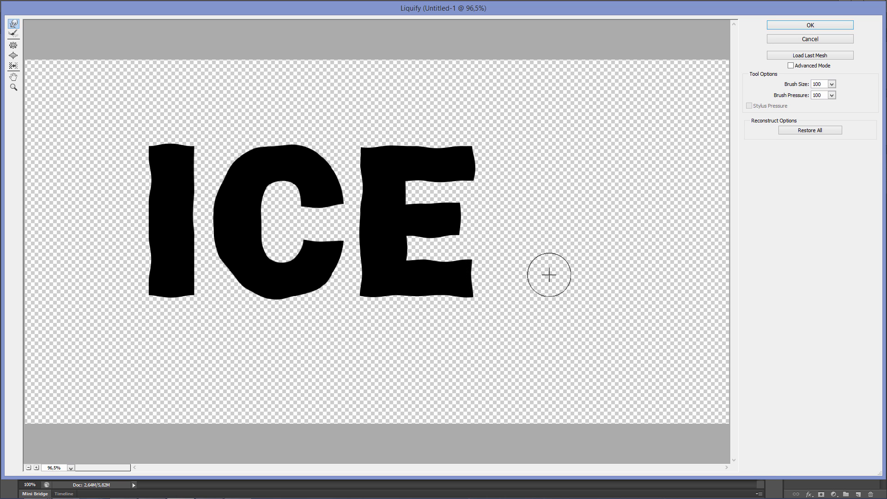
pyautogui.click(810, 25)
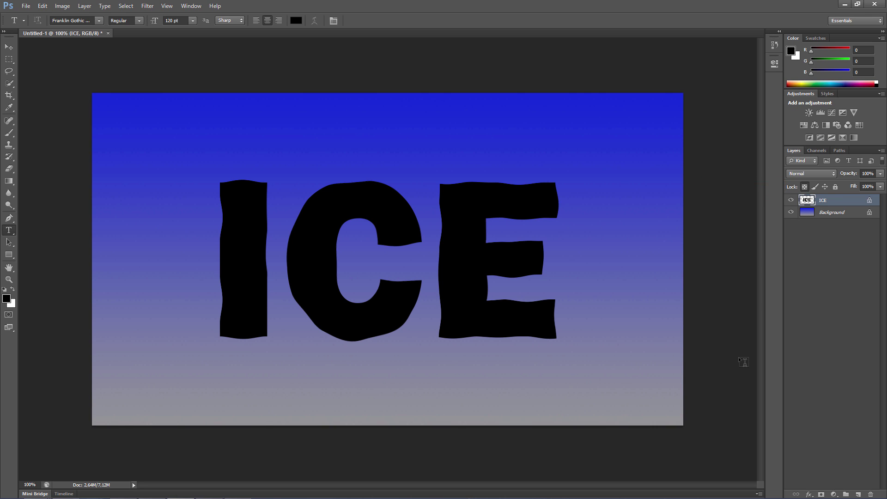
# Step: Reset colours to black and white and render Clouds into the ICE letters
pyautogui.press('d')
pyautogui.click(148, 6)
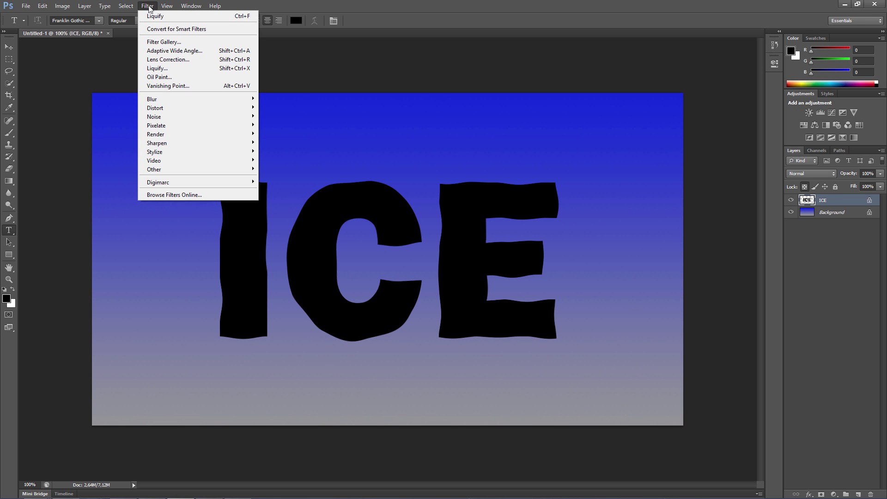
pyautogui.moveTo(197, 134)
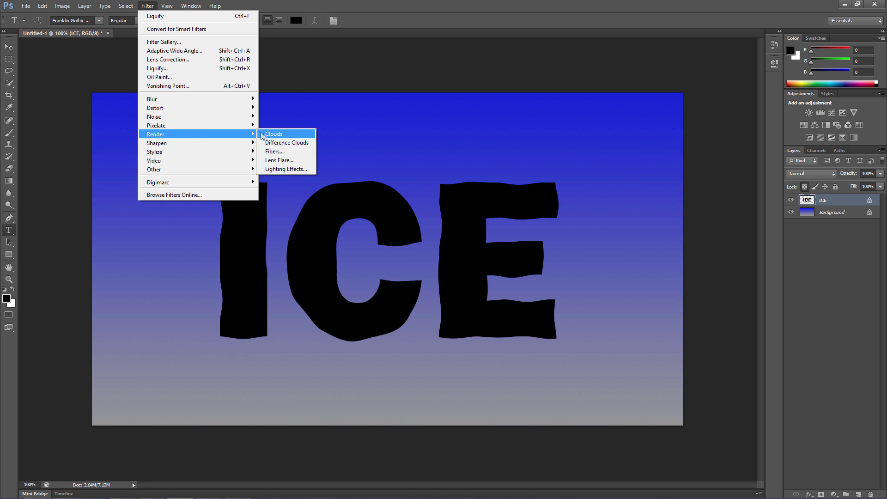
pyautogui.click(263, 134)
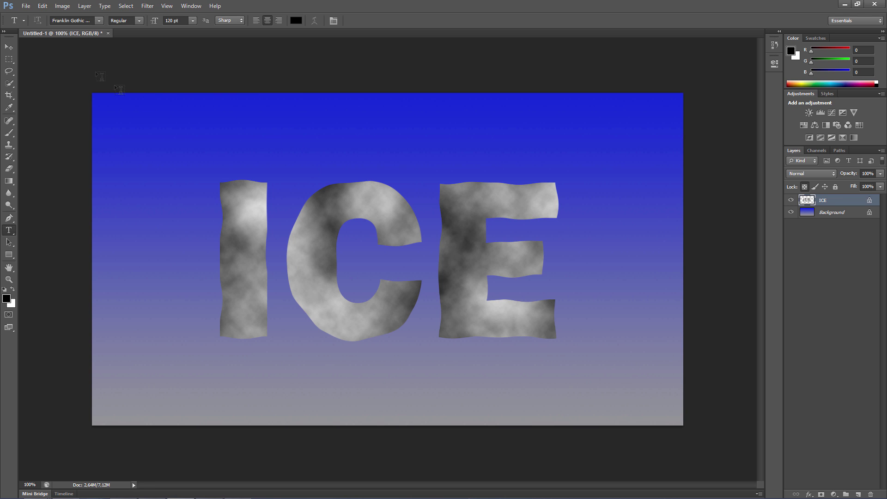
# Step: Outline the ICE letters with a 7 px black inside stroke
pyautogui.click(43, 6)
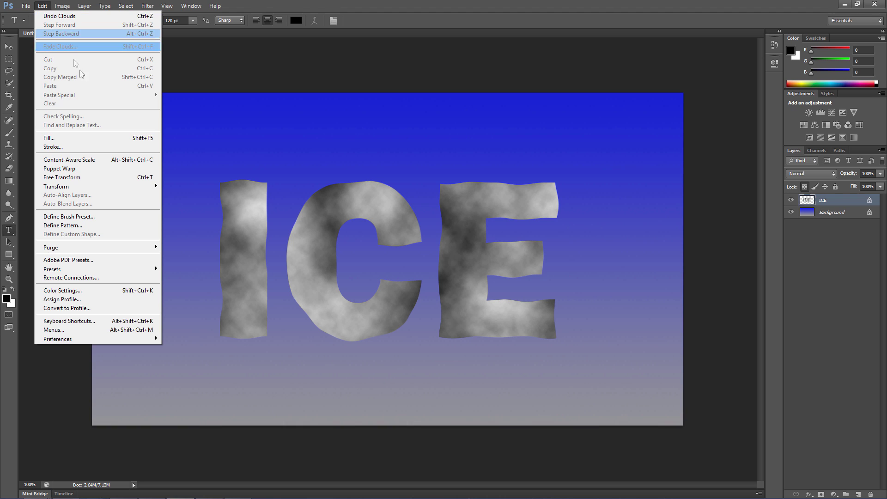
pyautogui.click(101, 147)
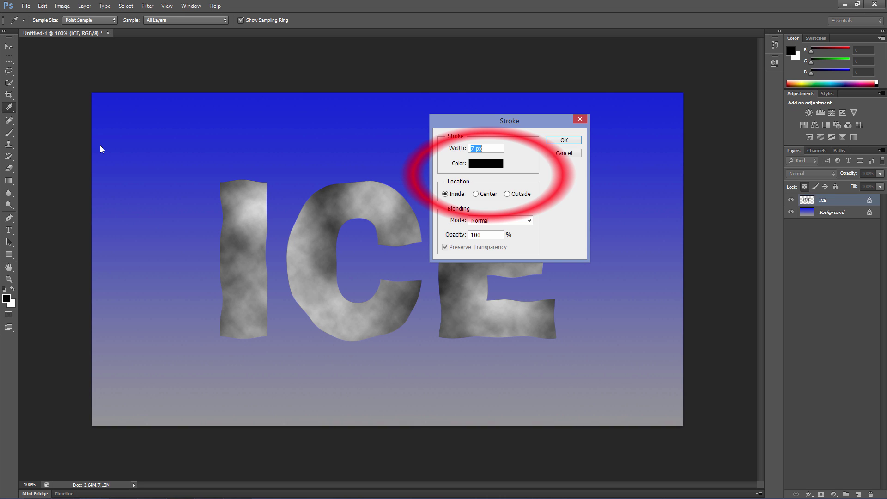
pyautogui.click(441, 195)
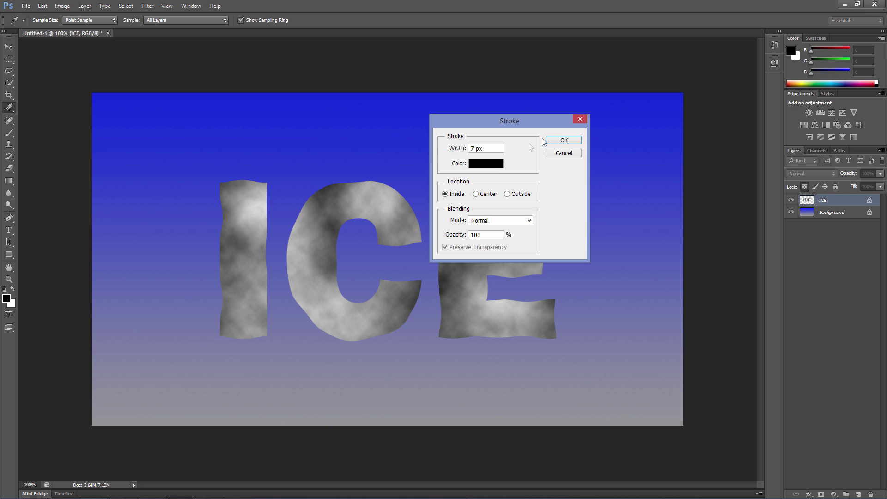
pyautogui.click(565, 140)
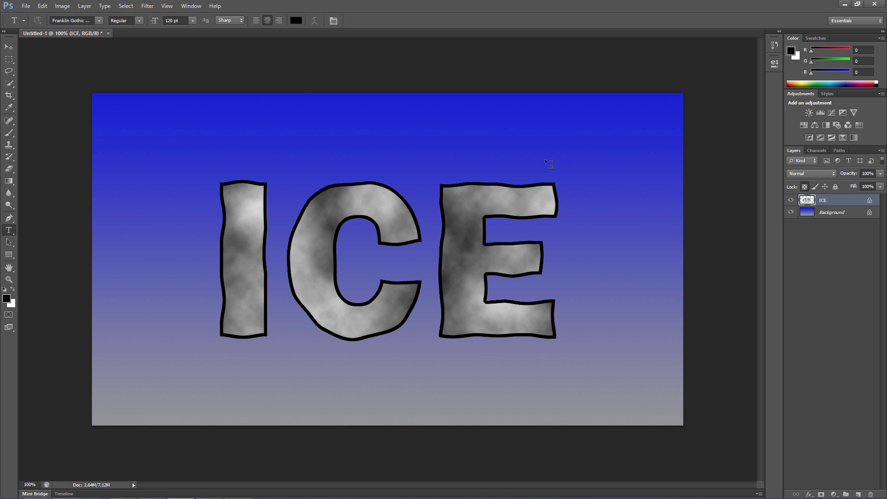
pyautogui.click(147, 6)
pyautogui.moveTo(196, 98)
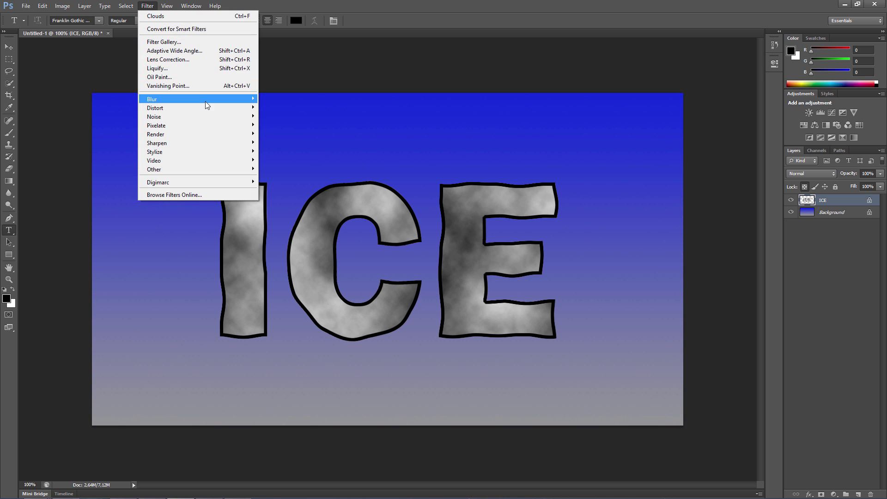
# Step: Apply Gaussian Blur to the ICE letters, then confirm the Plug-Ins preferences
pyautogui.click(286, 165)
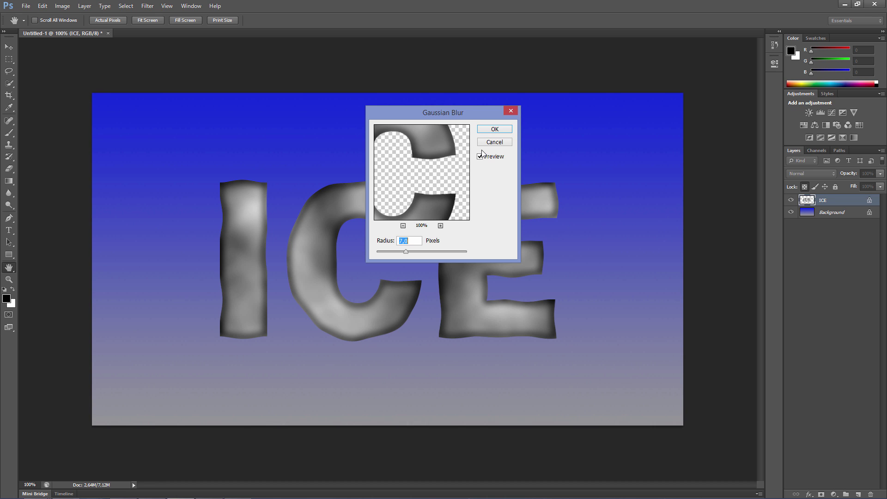
pyautogui.click(499, 129)
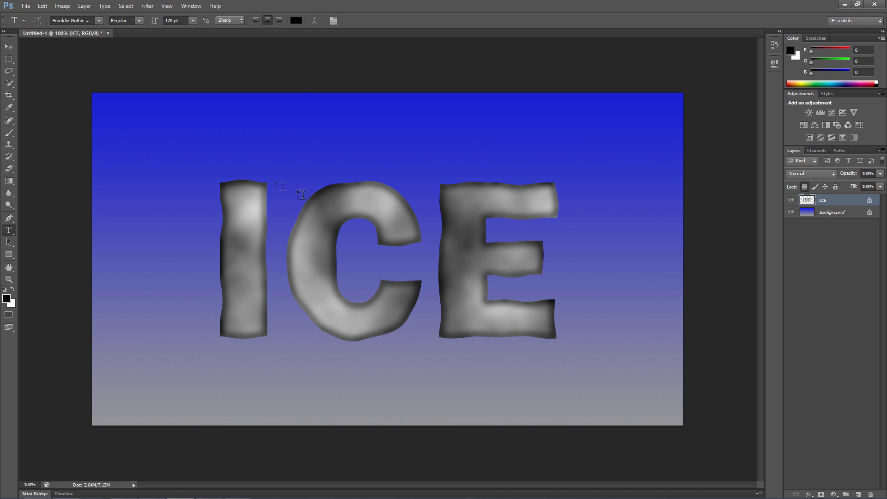
pyautogui.click(42, 6)
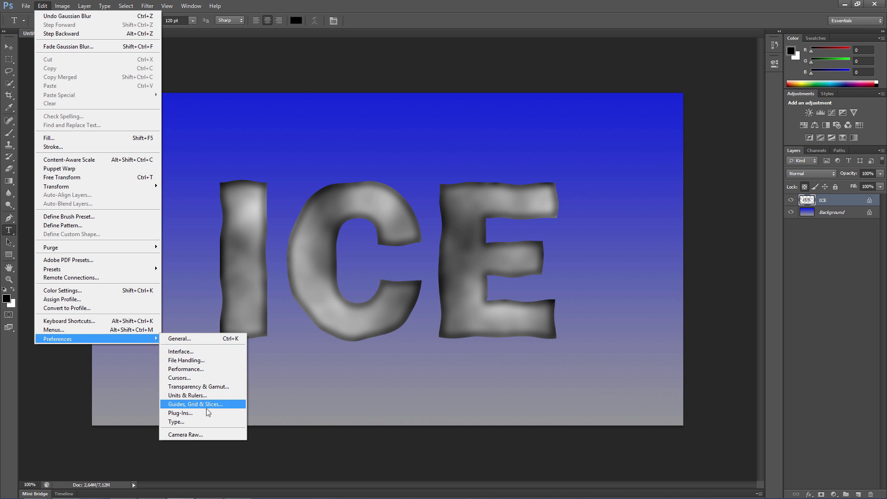
pyautogui.moveTo(97, 339)
pyautogui.click(206, 413)
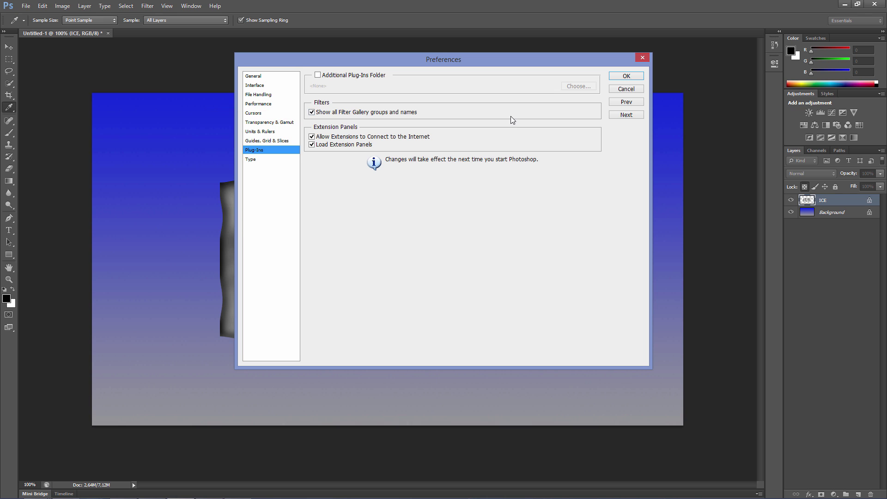
pyautogui.click(616, 76)
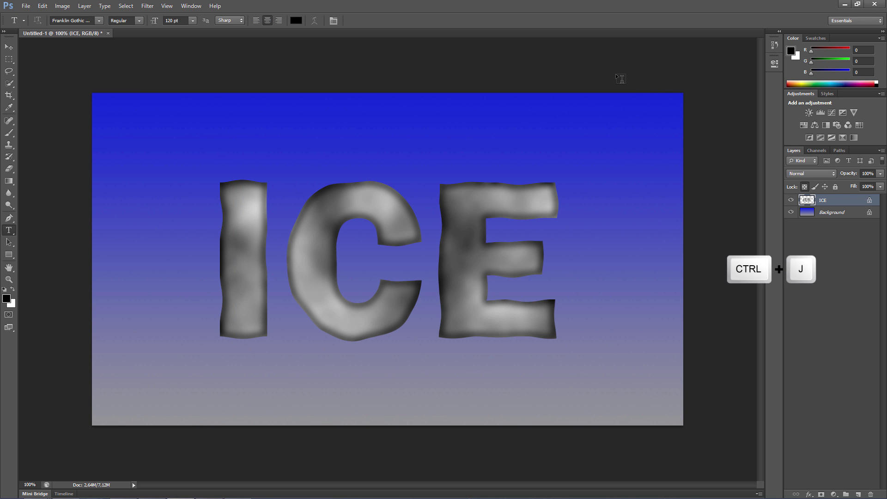
# Step: Duplicate ICE and apply the Chrome filter (Detail 2, Smoothness 8) to ICE copy
pyautogui.hotkey('ctrl', 'j')
pyautogui.click(148, 6)
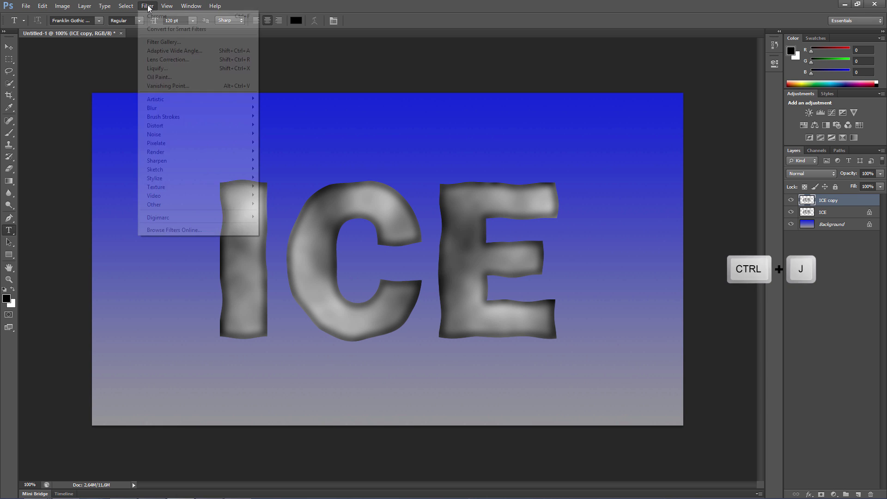
pyautogui.moveTo(197, 169)
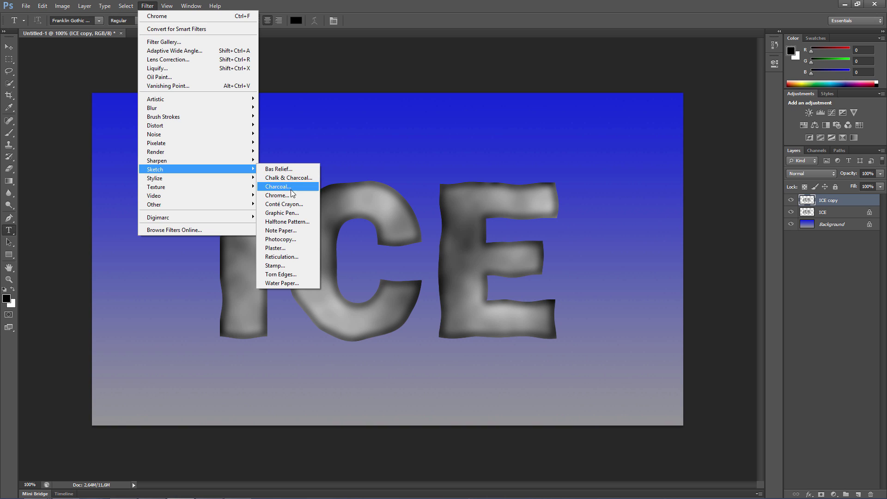
pyautogui.click(295, 195)
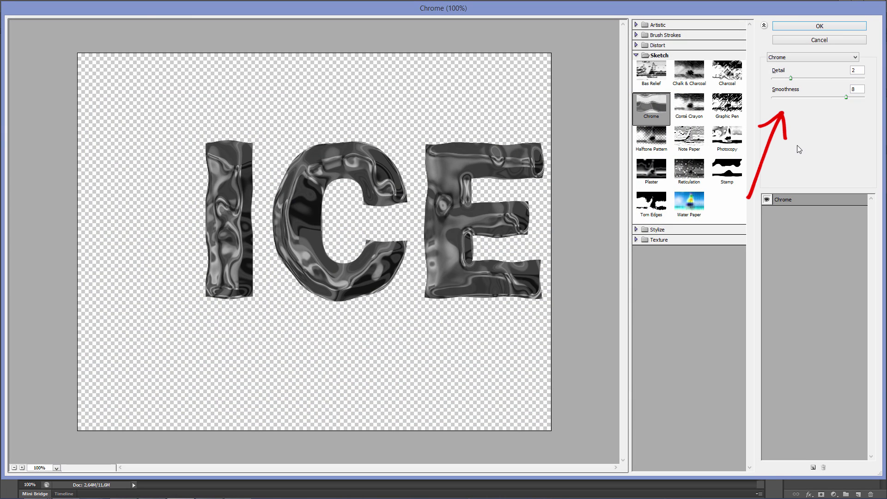
pyautogui.click(819, 27)
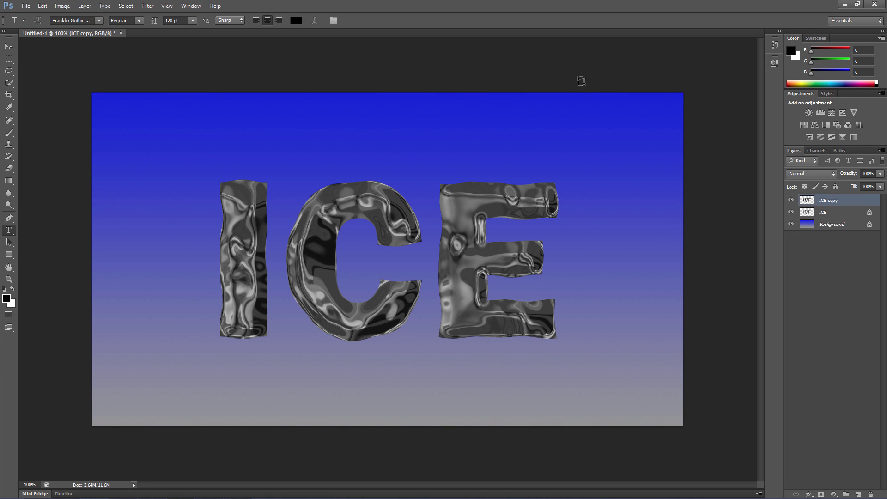
pyautogui.click(796, 176)
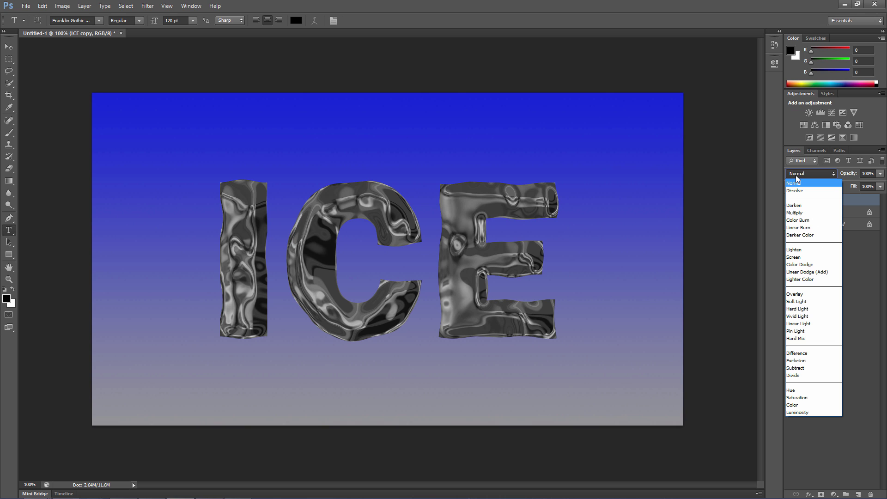
# Step: Blend ICE copy as Overlay and give ICE Plastic Wrap at 20, 15, 15
pyautogui.click(809, 292)
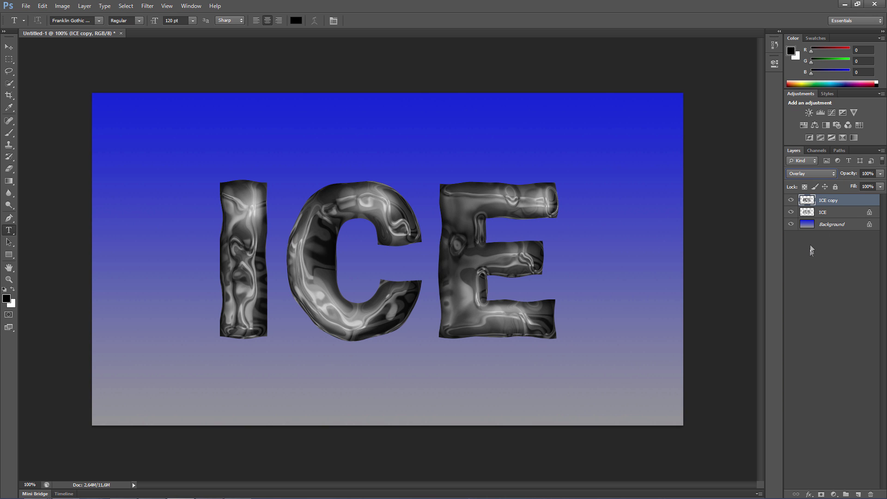
pyautogui.click(810, 215)
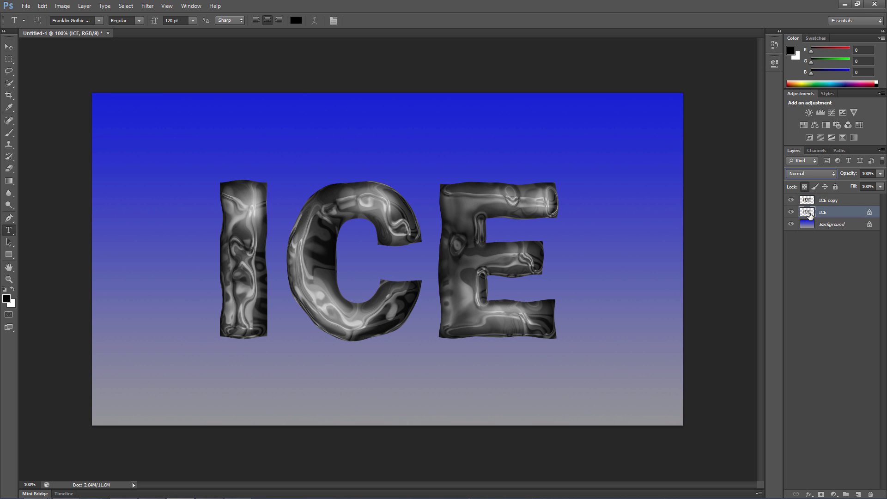
pyautogui.click(147, 6)
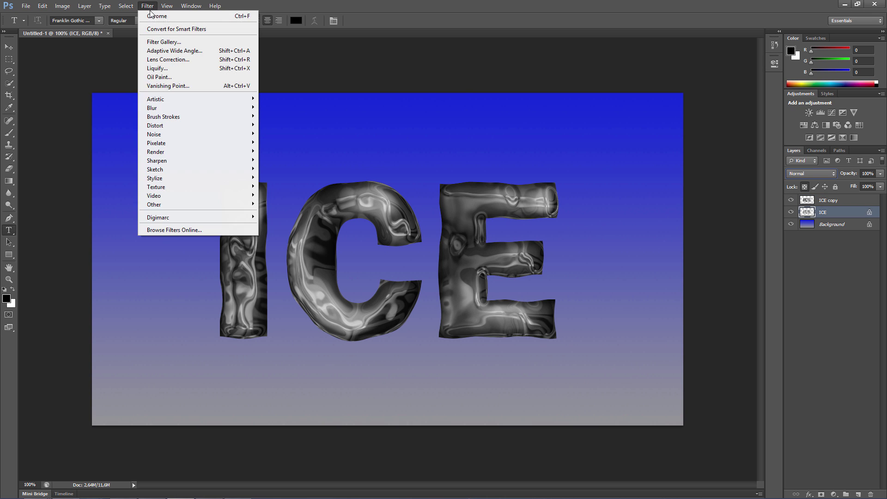
pyautogui.moveTo(180, 99)
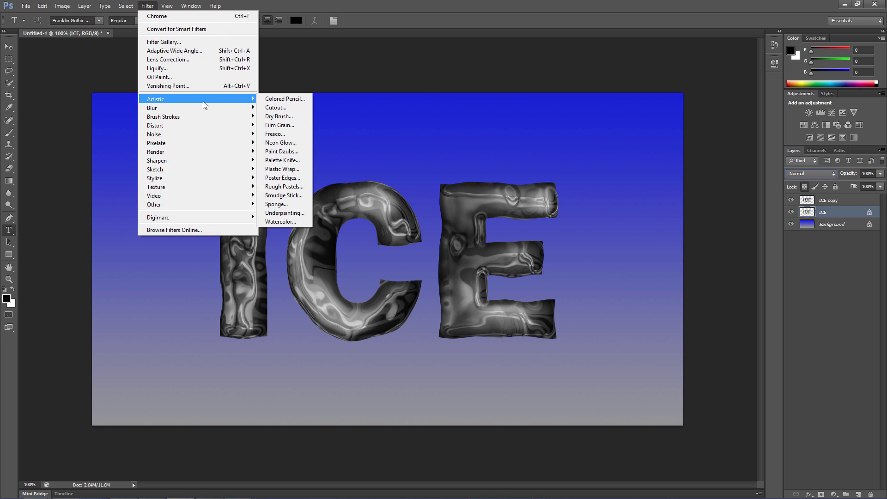
pyautogui.click(300, 169)
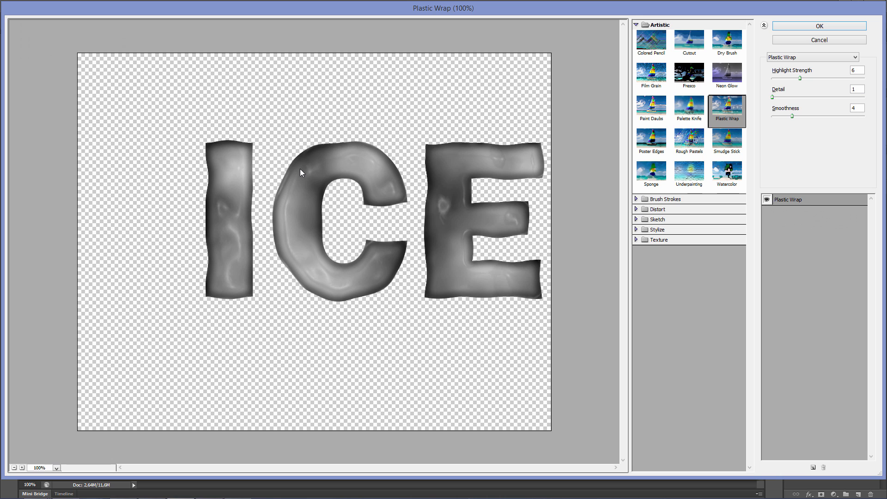
pyautogui.moveTo(802, 79); pyautogui.dragTo(874, 81)
pyautogui.moveTo(773, 97); pyautogui.dragTo(871, 97)
pyautogui.moveTo(794, 117); pyautogui.dragTo(873, 116)
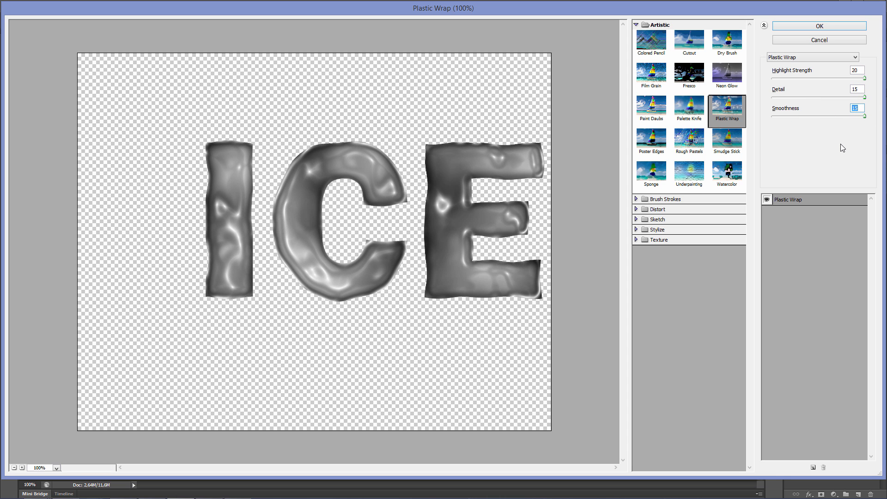
pyautogui.click(833, 26)
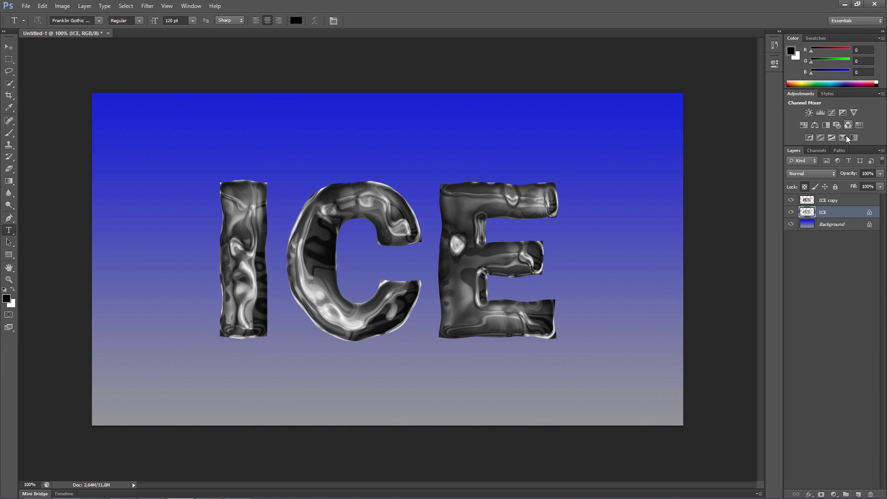
# Step: Blend ICE as Overlay, duplicate it twice, and set ICE copy 2 to Screen
pyautogui.click(813, 173)
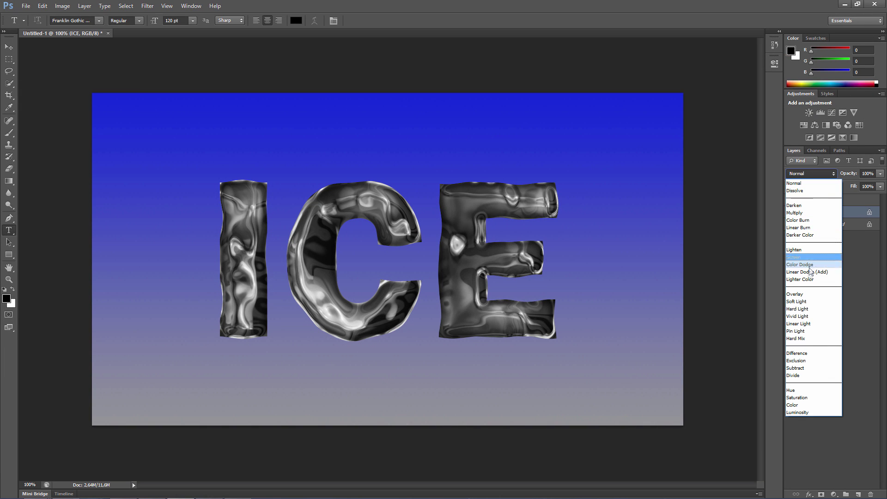
pyautogui.click(805, 294)
pyautogui.hotkey('ctrl', 'j')
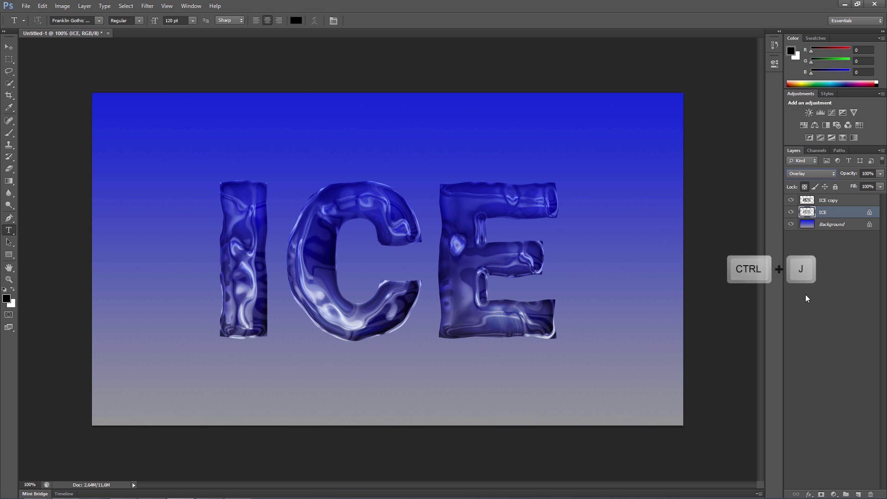
pyautogui.hotkey('ctrl', 'j')
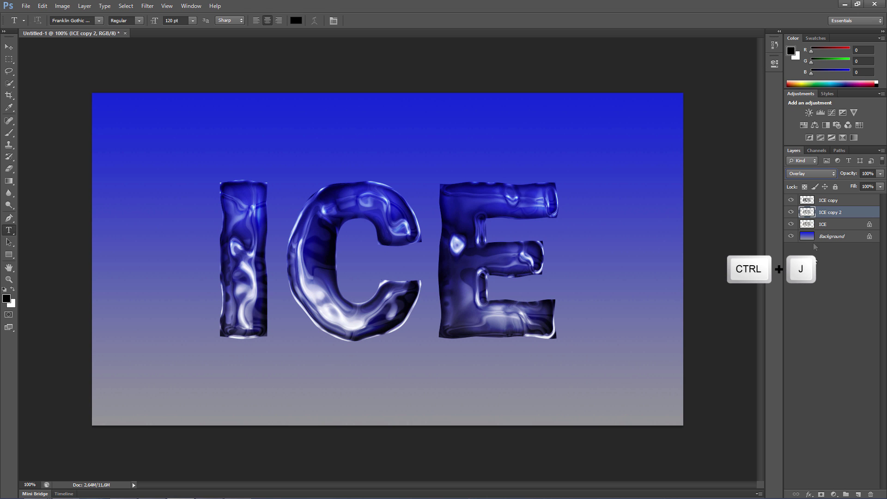
pyautogui.click(815, 175)
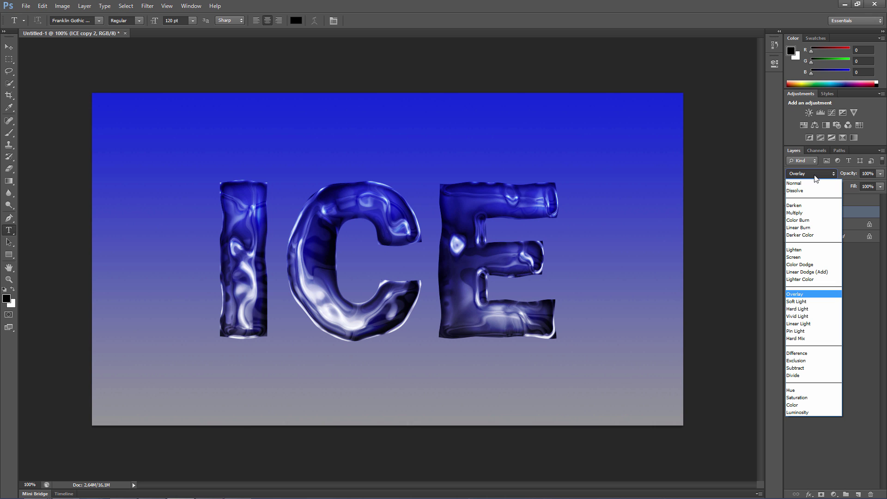
pyautogui.click(811, 256)
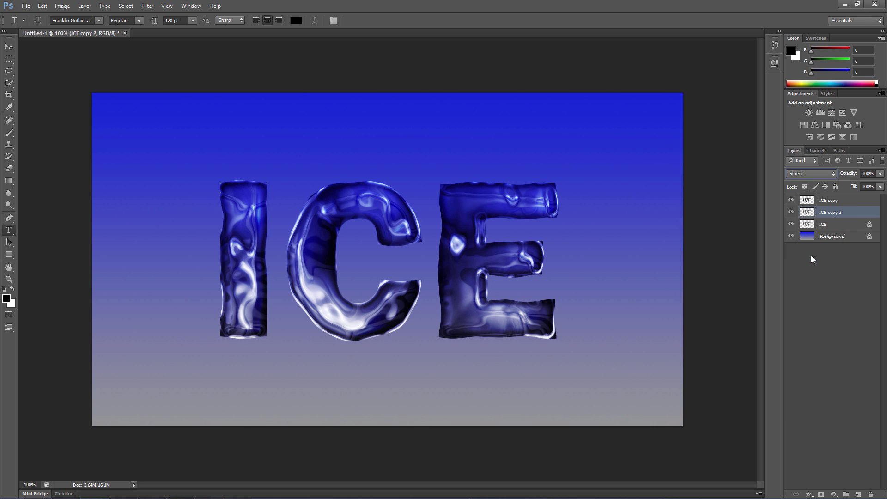
# Step: Make ICE copy 3 Hard Light at 40% opacity and add Layer 1 above ICE copy
pyautogui.hotkey('ctrl', 'j')
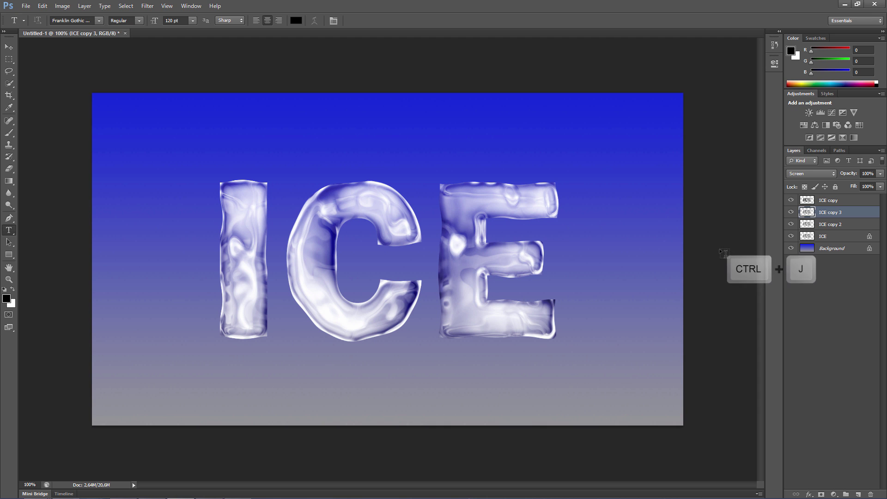
pyautogui.click(798, 176)
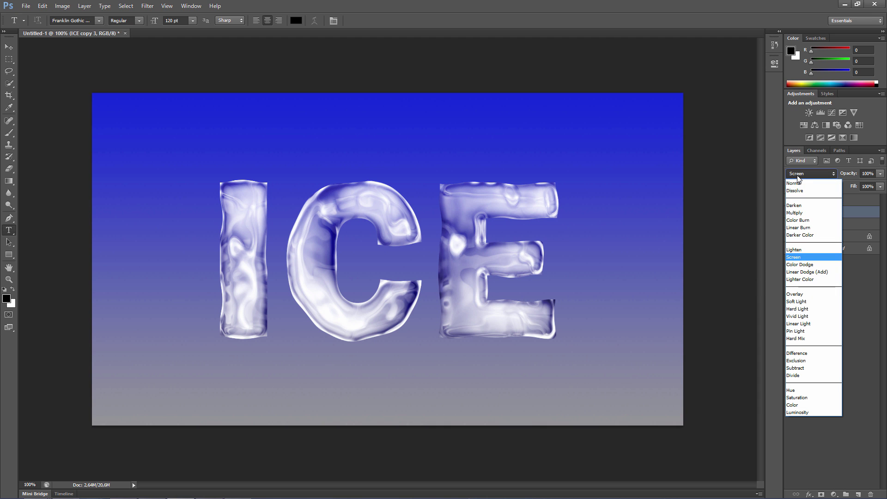
pyautogui.click(805, 309)
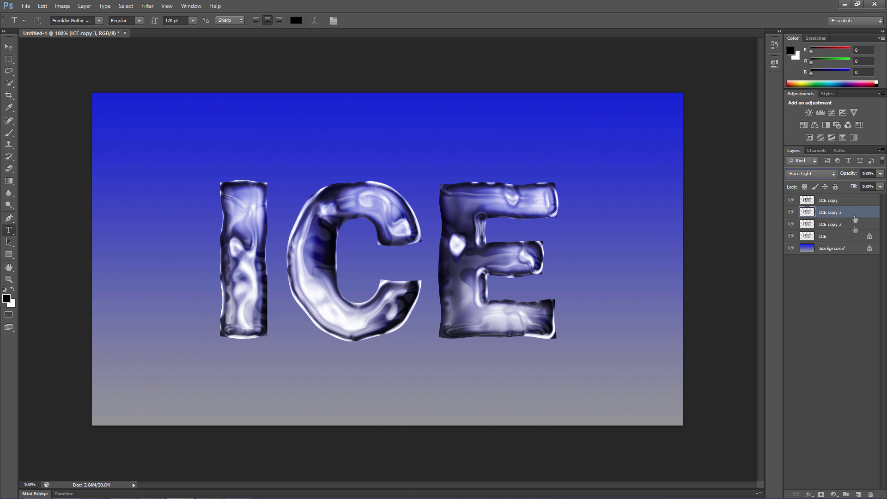
pyautogui.click(868, 174)
pyautogui.write('40')
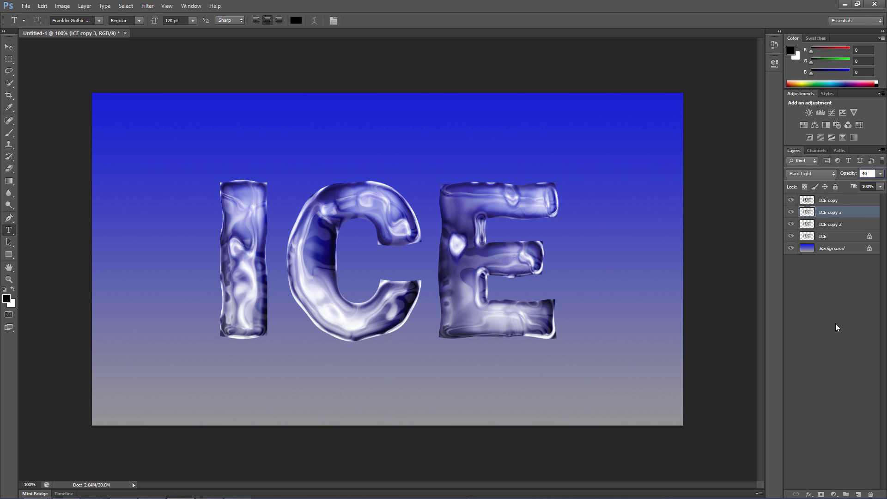
pyautogui.click(828, 202)
pyautogui.click(858, 494)
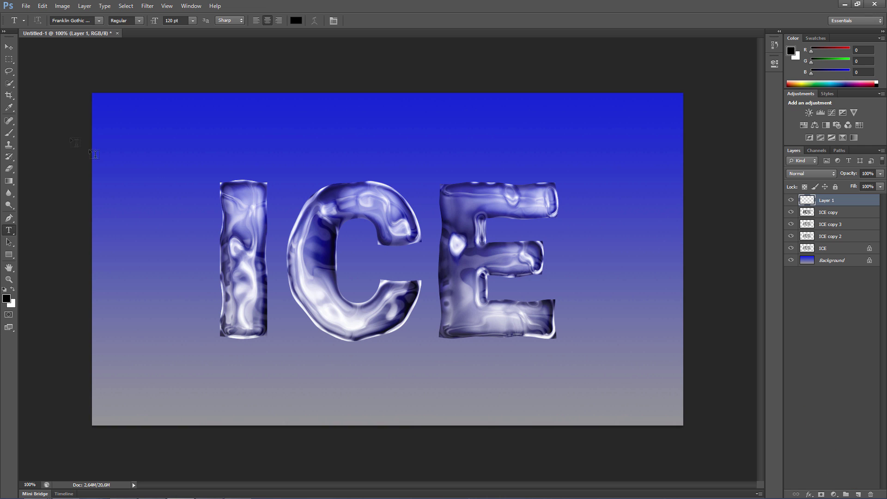
# Step: Load Star Brushes.abr into the Brush tool's presets
pyautogui.click(10, 137)
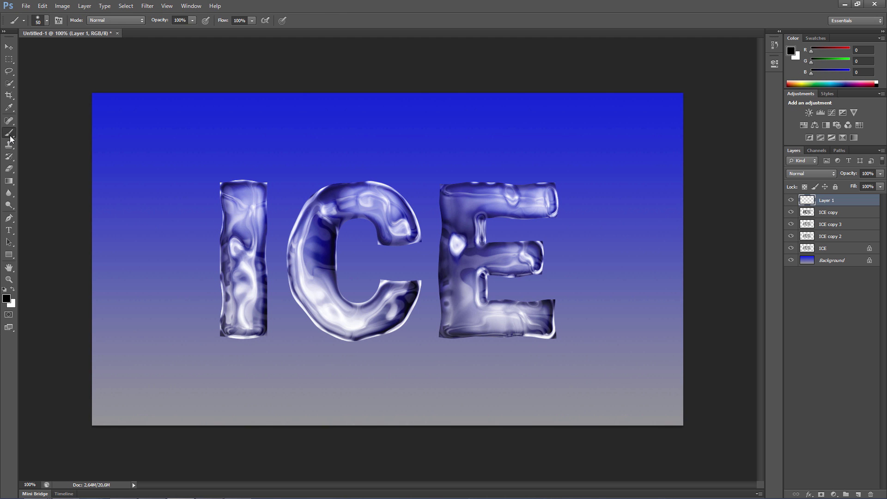
pyautogui.click(47, 21)
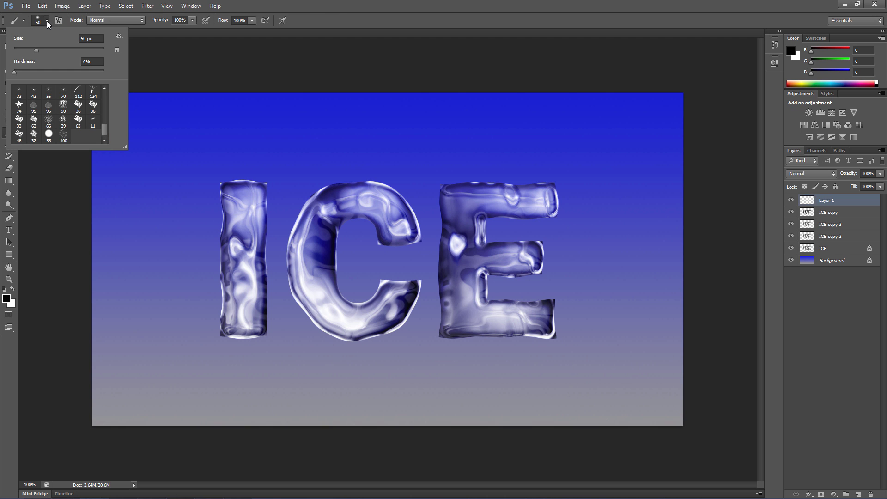
pyautogui.click(118, 36)
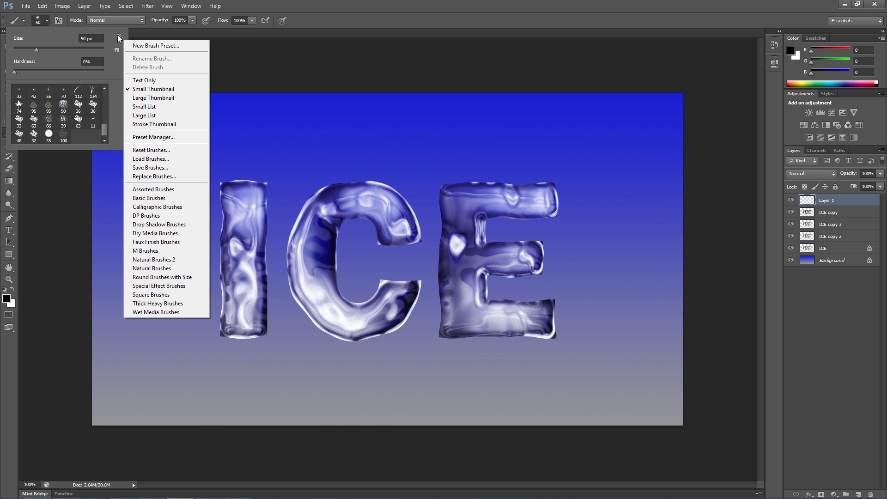
pyautogui.click(164, 159)
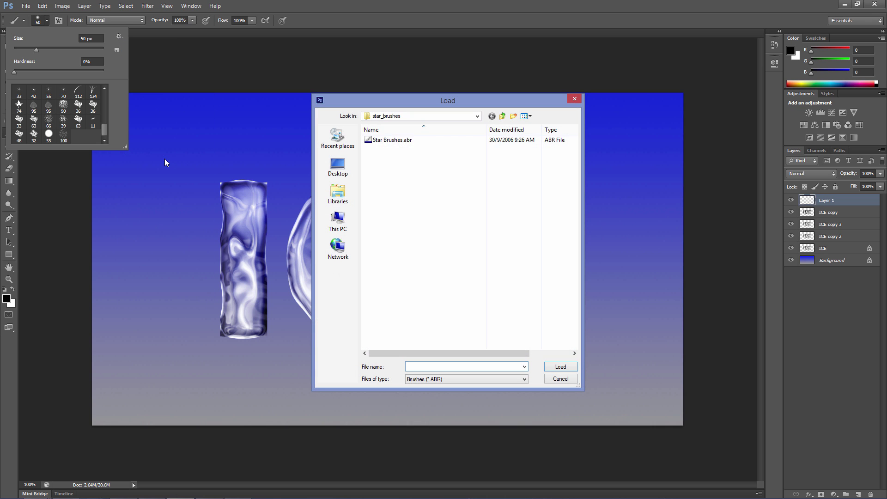
pyautogui.click(414, 140)
pyautogui.click(559, 368)
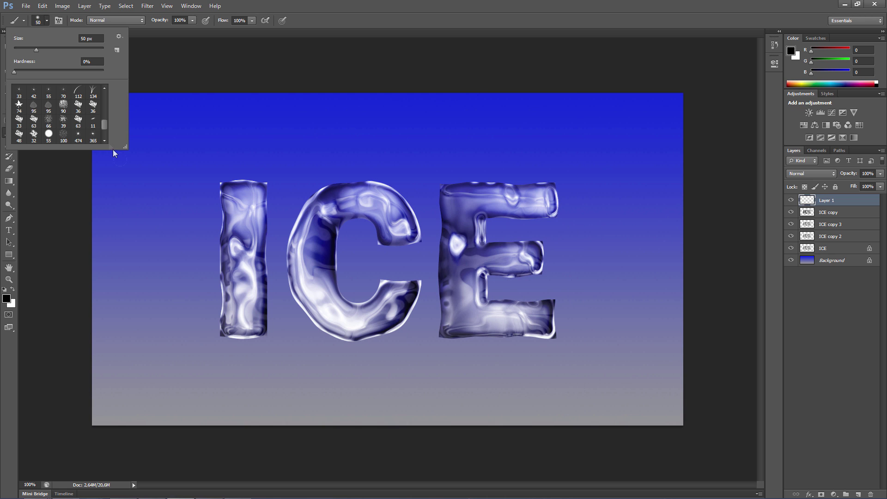
# Step: Choose the 365 star sparkle brush at 60 px size
pyautogui.scroll(-2, 106, 124)
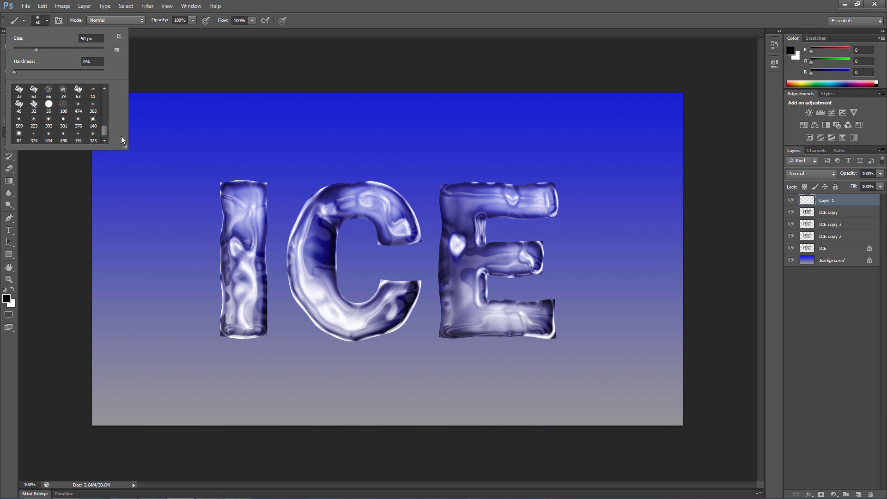
pyautogui.click(93, 106)
pyautogui.click(92, 39)
pyautogui.write('60')
pyautogui.press('Return')
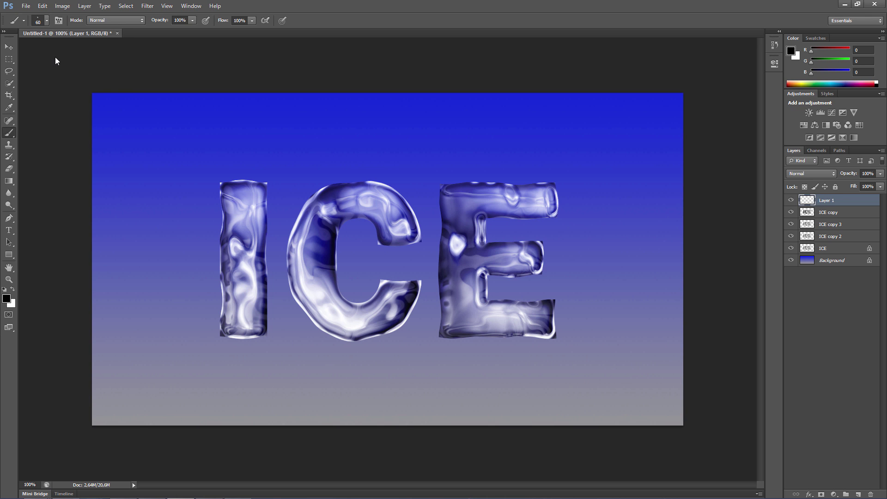
# Step: Set the foreground colour to pure white in the Color Picker
pyautogui.click(7, 301)
pyautogui.moveTo(388, 193); pyautogui.dragTo(224, 83)
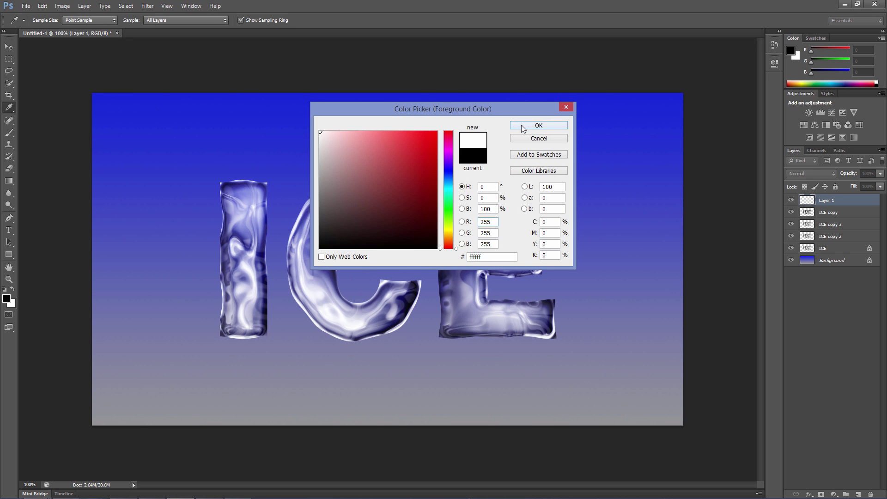
pyautogui.click(523, 128)
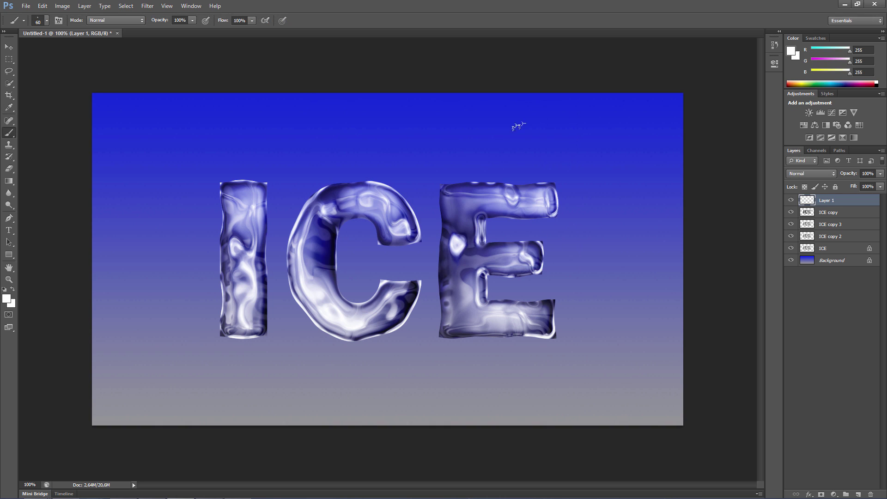
# Step: Stamp white star sparkles on the corners and edges of the I and C on Layer 1
pyautogui.click(224, 186)
pyautogui.click(255, 252)
pyautogui.click(255, 329)
pyautogui.click(229, 259)
pyautogui.click(321, 204)
pyautogui.click(420, 241)
pyautogui.click(296, 240)
pyautogui.click(382, 280)
pyautogui.click(364, 181)
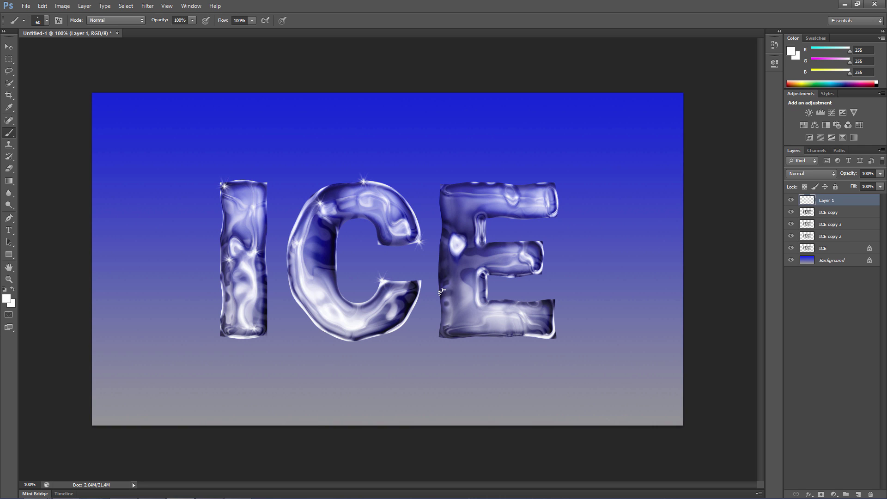
pyautogui.click(394, 318)
# Step: Stamp star sparkles on the E's corners, arm tips and inner corners
pyautogui.click(442, 188)
pyautogui.click(536, 187)
pyautogui.click(538, 241)
pyautogui.click(444, 230)
pyautogui.click(553, 301)
pyautogui.click(443, 326)
pyautogui.click(489, 272)
pyautogui.click(483, 210)
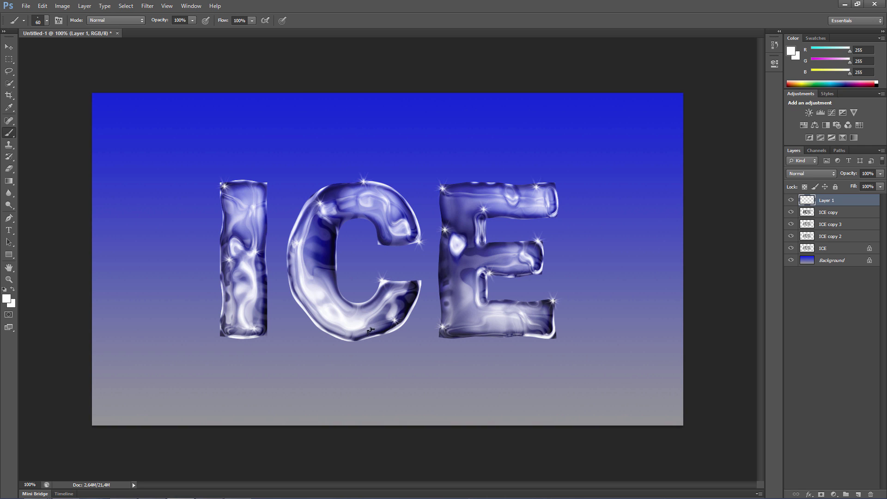
pyautogui.press('shift')
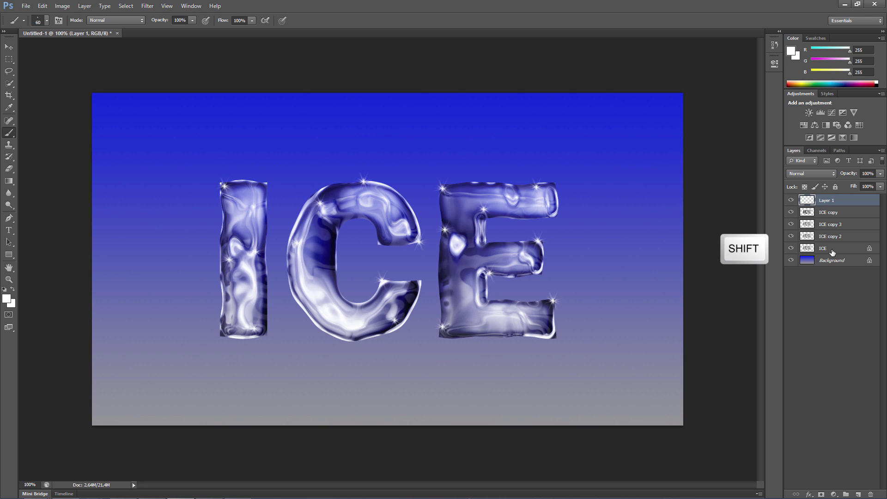
# Step: Group Layer 1 through ICE into Group 1 and duplicate the group with Ctrl+J
pyautogui.keyDown('shift'); pyautogui.click(832, 252); pyautogui.keyUp('shift')
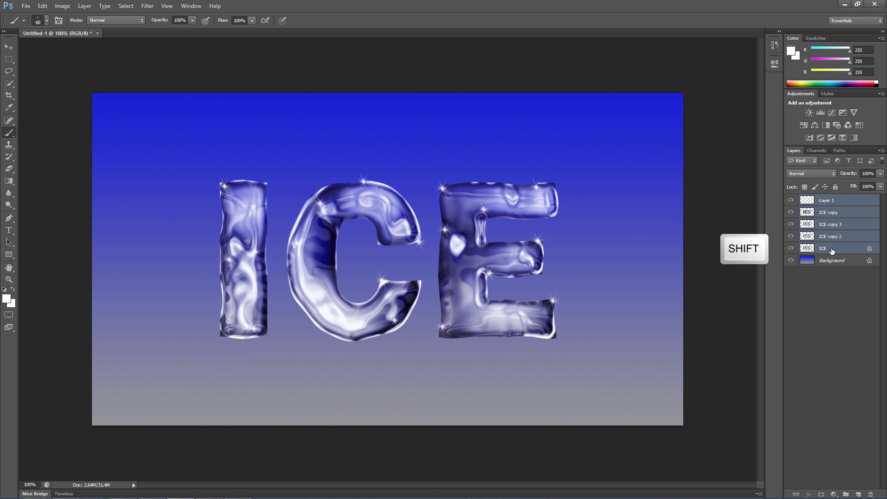
pyautogui.moveTo(833, 251); pyautogui.dragTo(847, 494)
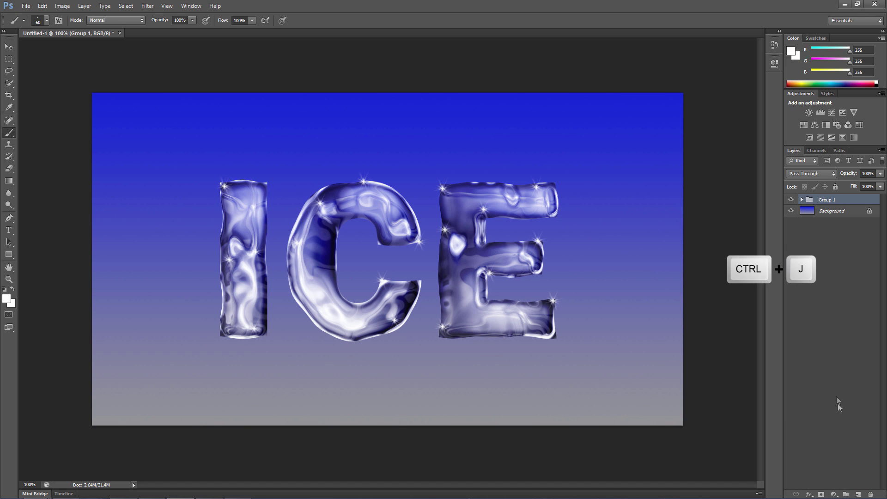
pyautogui.hotkey('ctrl', 'j')
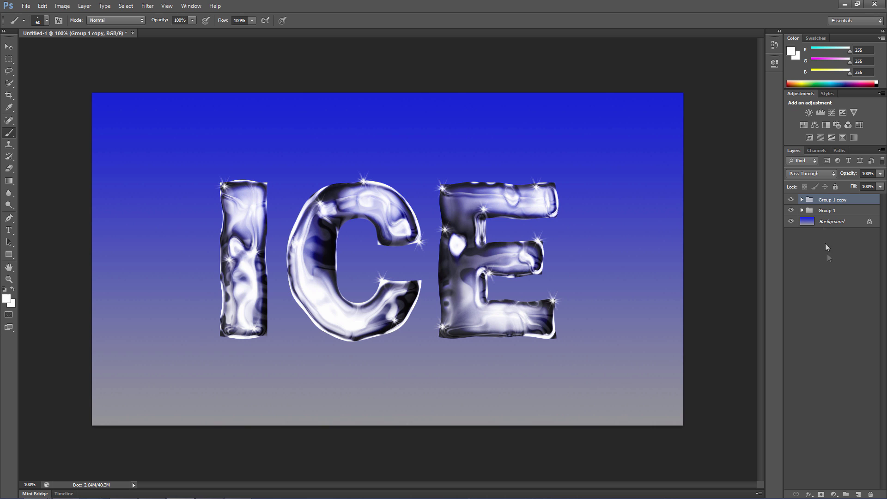
# Step: Flip the original Group 1 vertically and Shift-drag it straight down below the letters
pyautogui.click(825, 212)
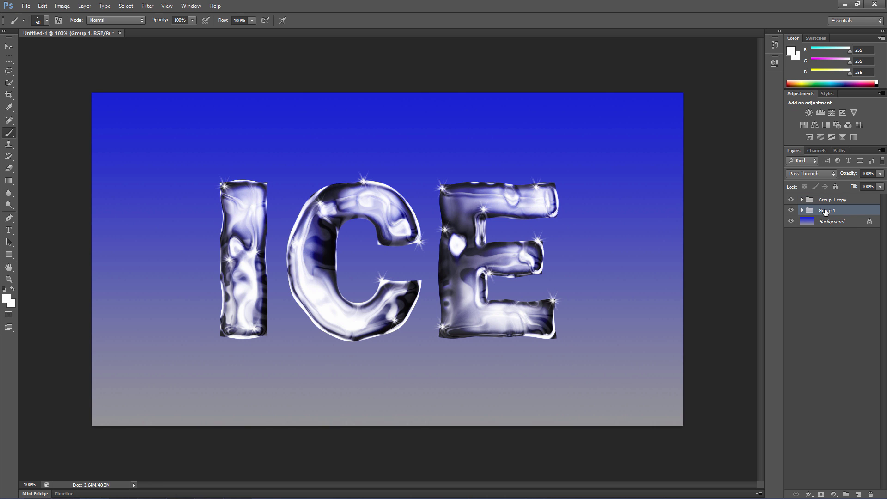
pyautogui.click(42, 7)
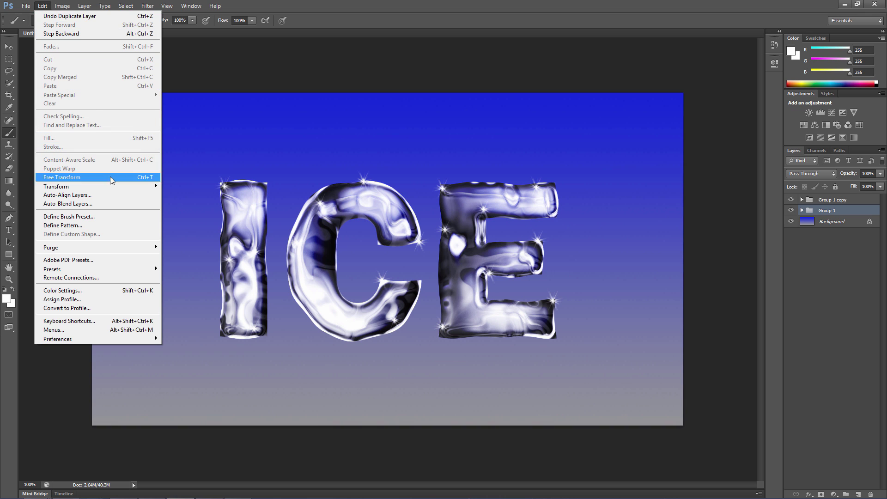
pyautogui.moveTo(97, 187)
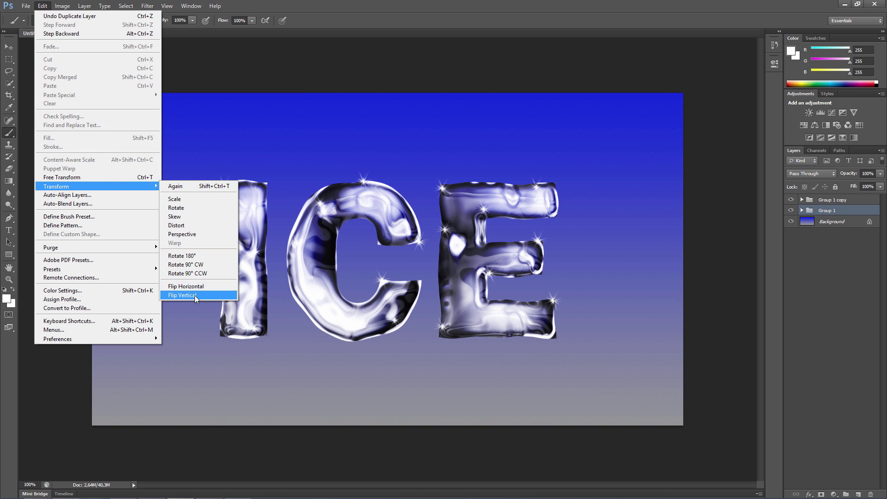
pyautogui.click(195, 295)
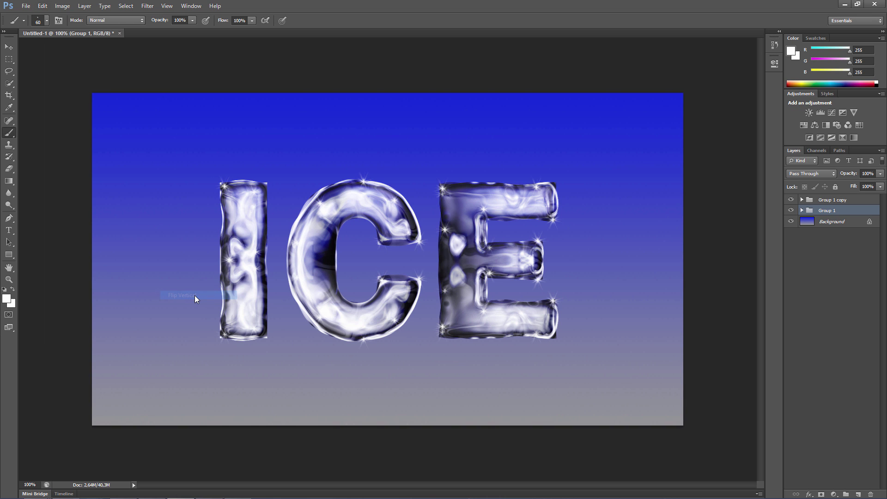
pyautogui.click(9, 50)
pyautogui.press('shift')
pyautogui.moveTo(360, 229); pyautogui.dragTo(360, 349)
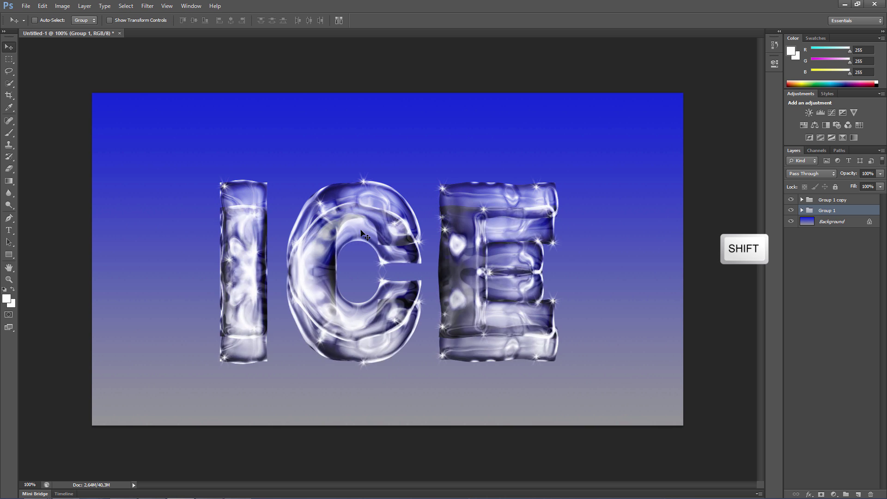
pyautogui.moveTo(360, 230); pyautogui.dragTo(360, 271)
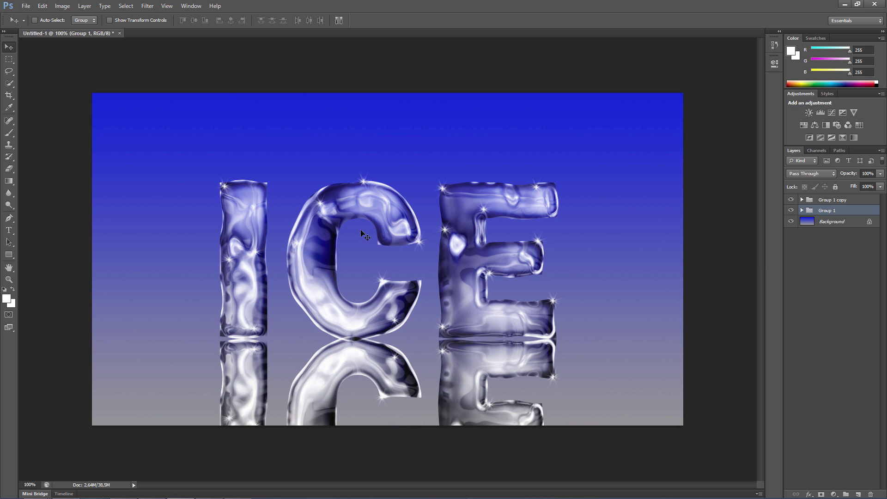
pyautogui.moveTo(360, 229); pyautogui.dragTo(361, 234)
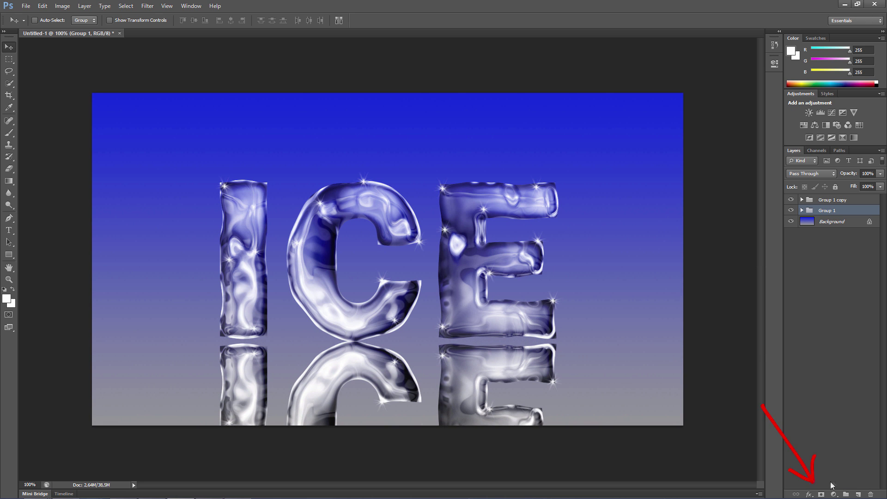
# Step: Add a layer mask to Group 1 and drag a vertical Black, White gradient over the reflection
pyautogui.click(821, 495)
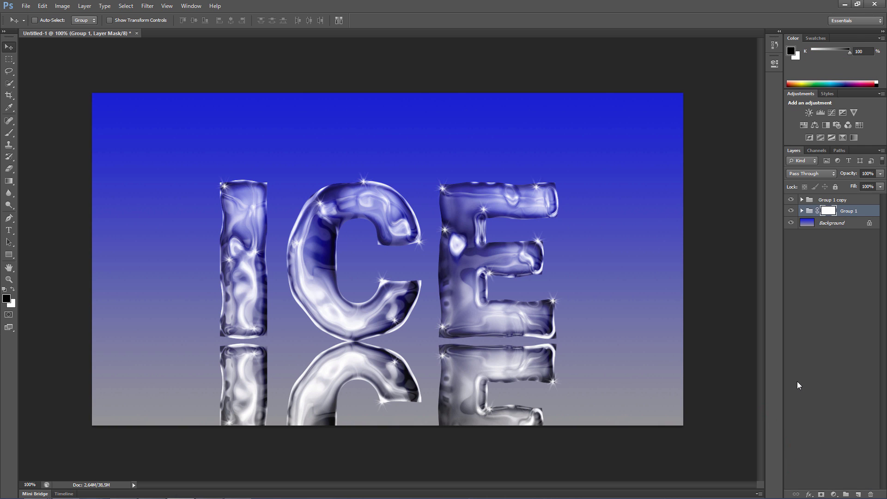
pyautogui.click(9, 181)
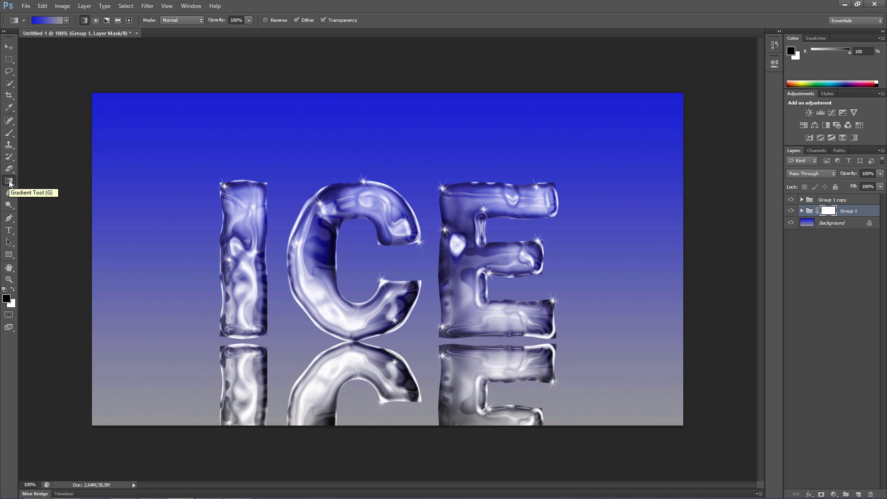
pyautogui.click(47, 20)
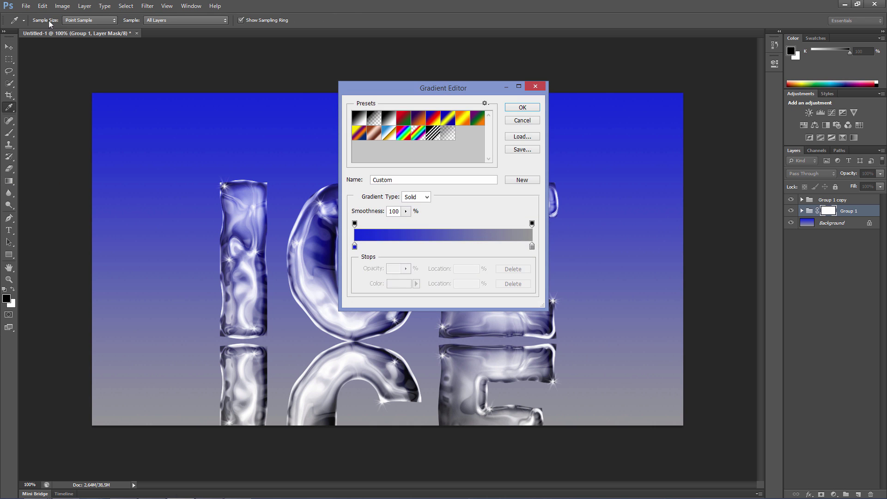
pyautogui.click(390, 119)
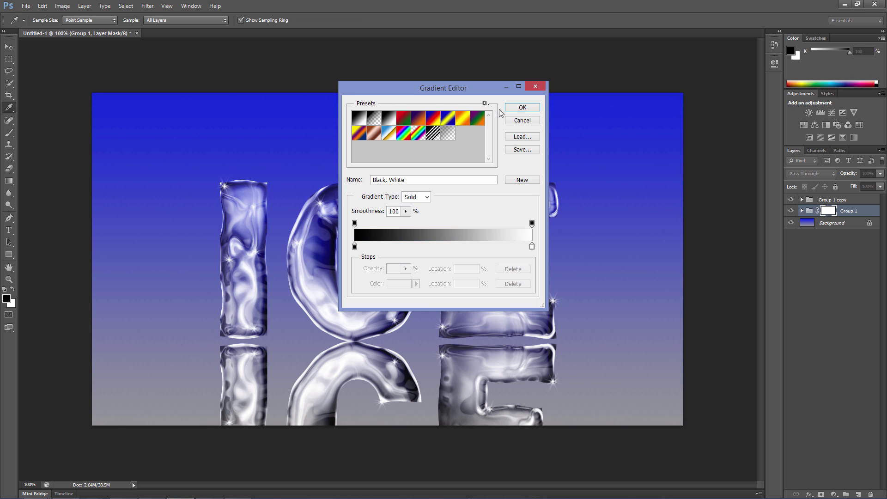
pyautogui.click(519, 109)
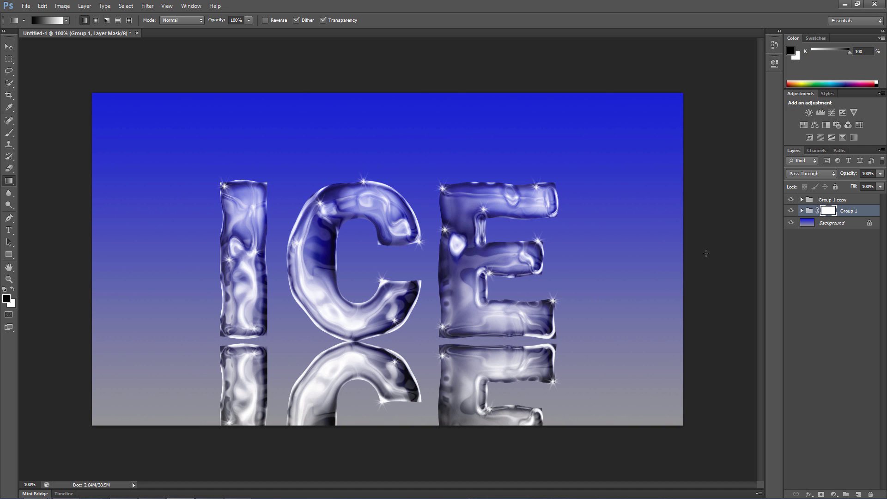
pyautogui.press('shift')
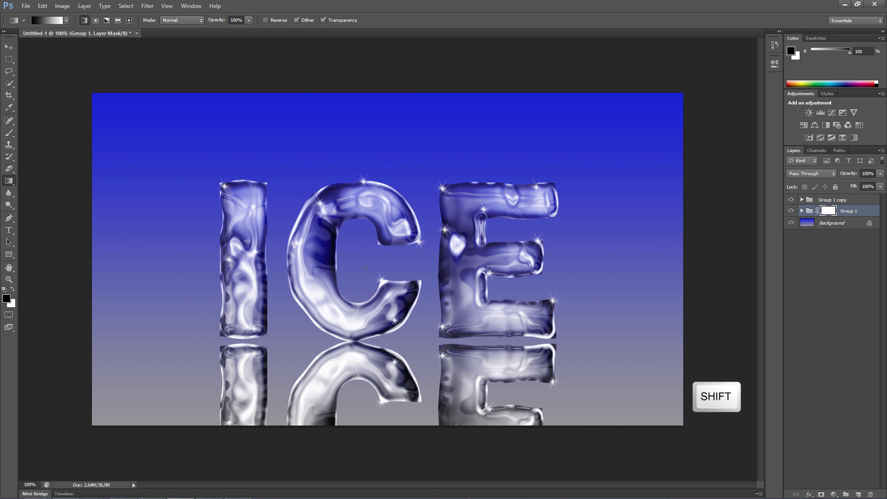
pyautogui.moveTo(367, 285); pyautogui.dragTo(366, 268)
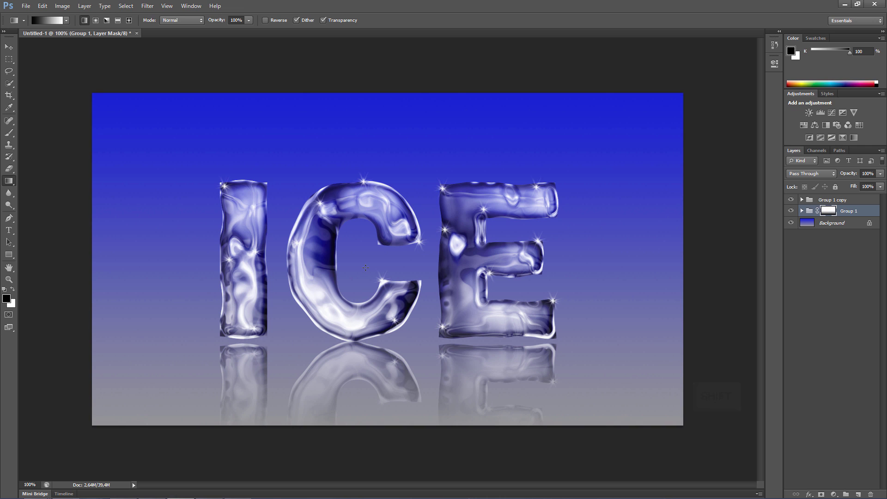